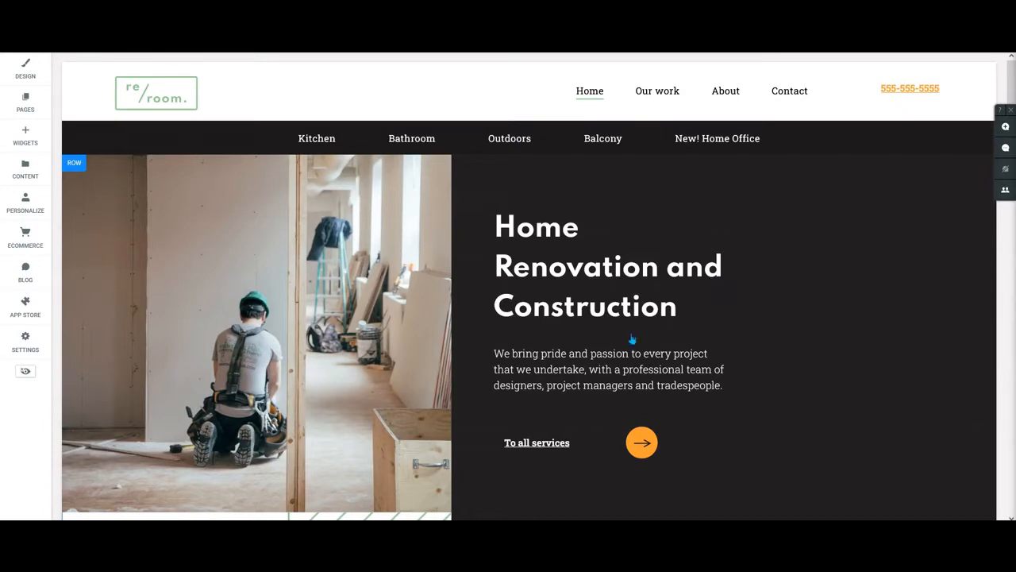
Add an Image Slider widget to the home page between the dark hero section and the About us section.
{"action": "scroll", "coordinate": [718, 317], "scroll_direction": "down", "scroll_amount": 4}
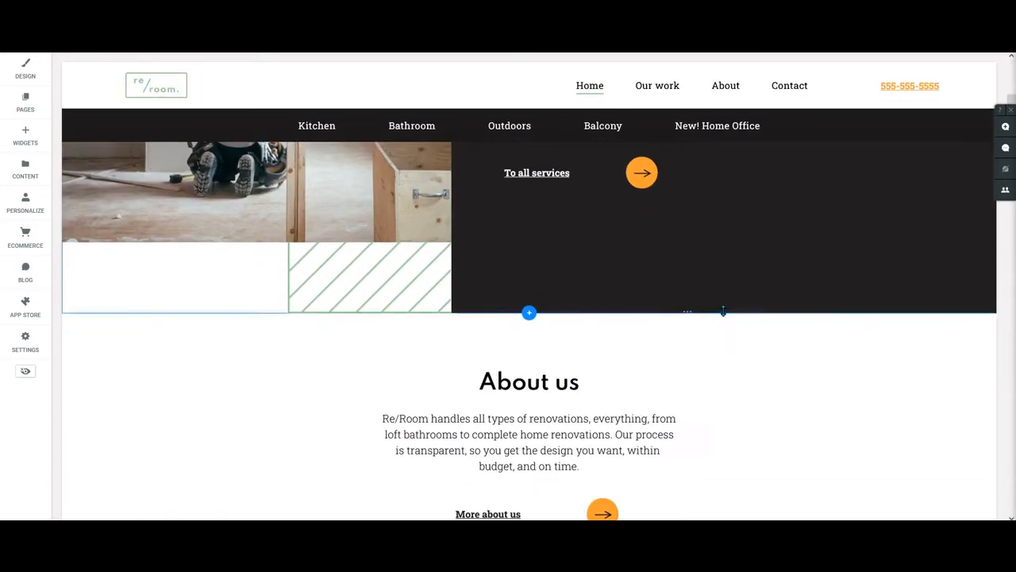
{"action": "scroll", "coordinate": [723, 311], "scroll_direction": "down", "scroll_amount": 2}
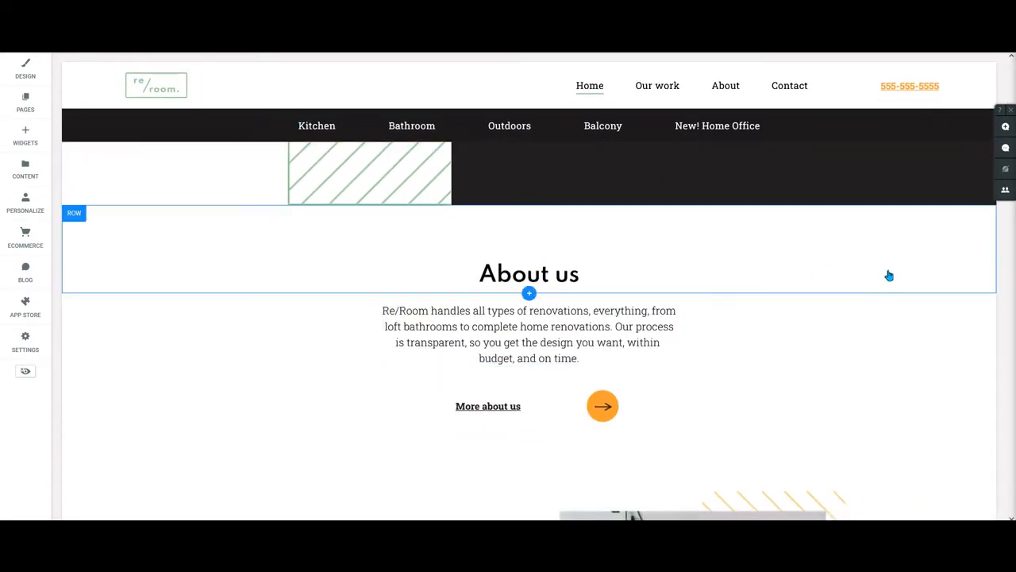
{"action": "scroll", "coordinate": [356, 241], "scroll_direction": "up", "scroll_amount": 3}
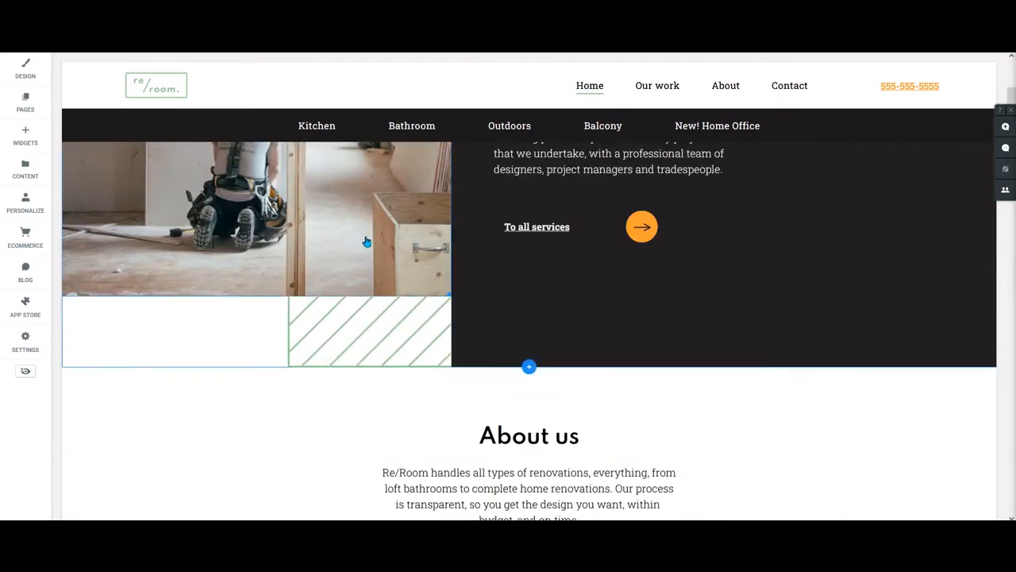
{"action": "scroll", "coordinate": [366, 241], "scroll_direction": "down", "scroll_amount": 2}
{"action": "left_click", "coordinate": [26, 139]}
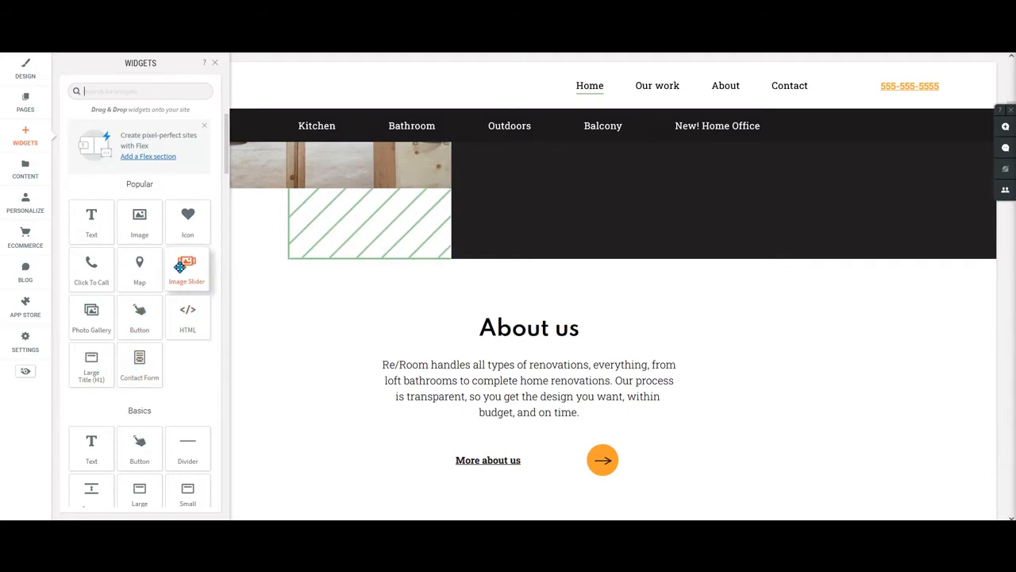
{"action": "left_click_drag", "start_coordinate": [179, 267], "coordinate": [590, 276]}
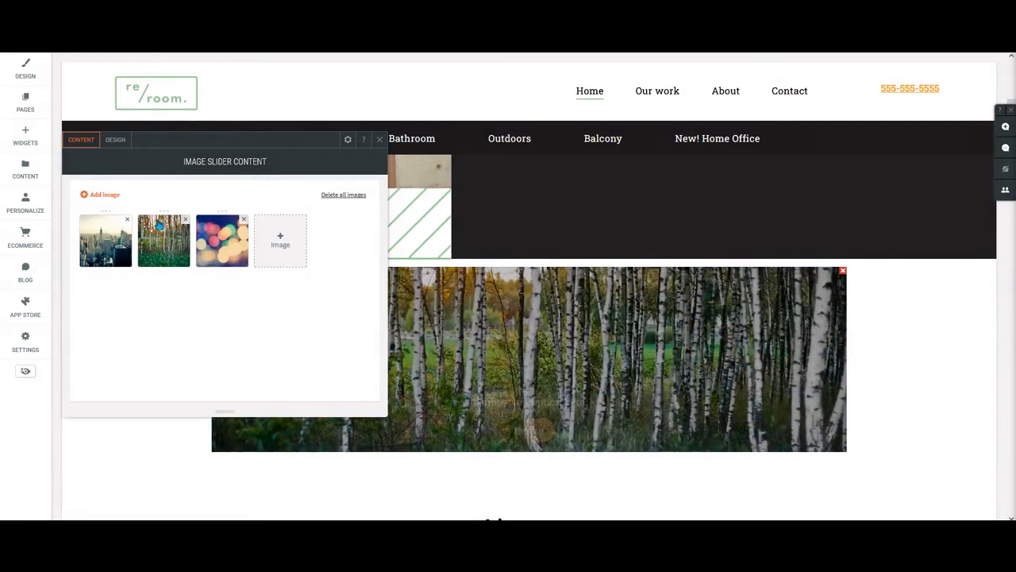
Add four bathroom photos from the site images to the image slider, starting with bathroom_1.jpg.
{"action": "left_click", "coordinate": [283, 246]}
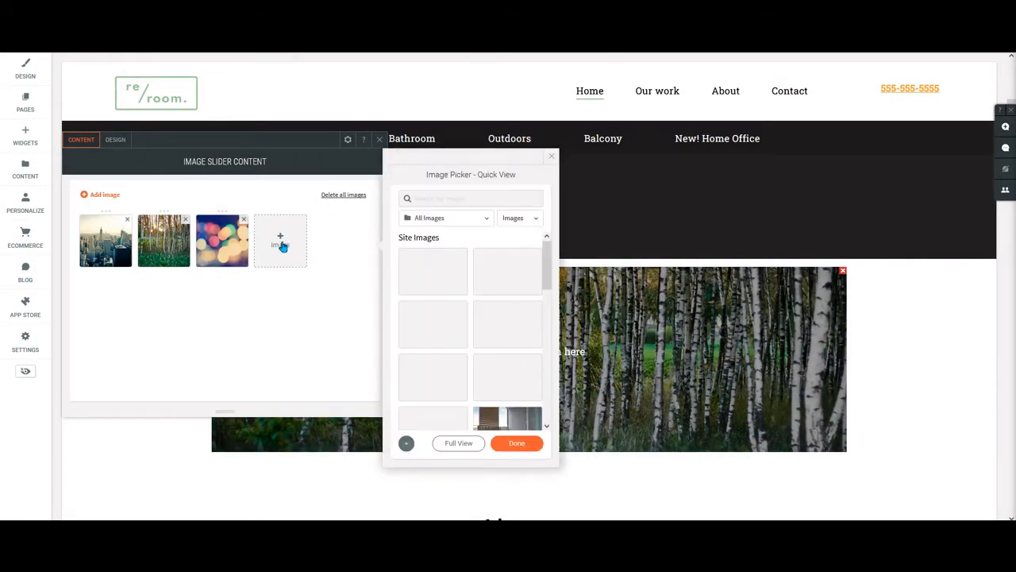
{"action": "scroll", "coordinate": [490, 308], "scroll_direction": "down", "scroll_amount": 3}
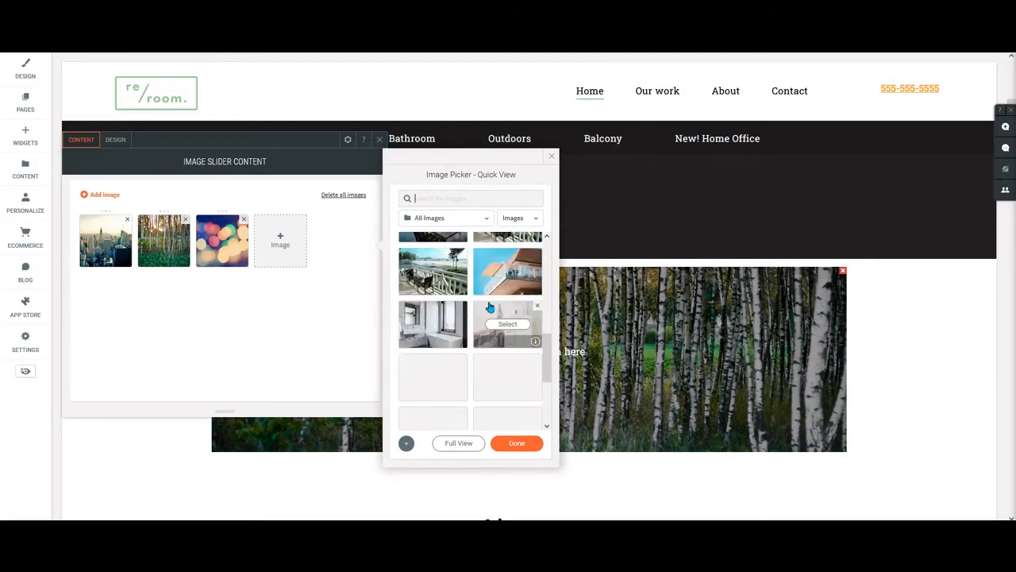
{"action": "left_click", "coordinate": [433, 324]}
{"action": "left_click", "coordinate": [507, 324]}
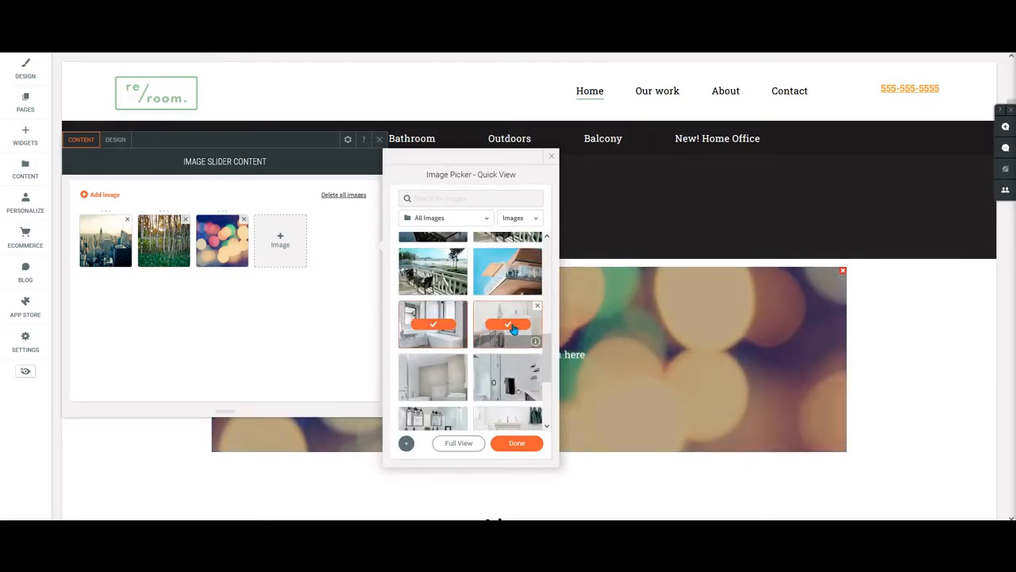
{"action": "left_click", "coordinate": [434, 378]}
{"action": "left_click", "coordinate": [507, 377]}
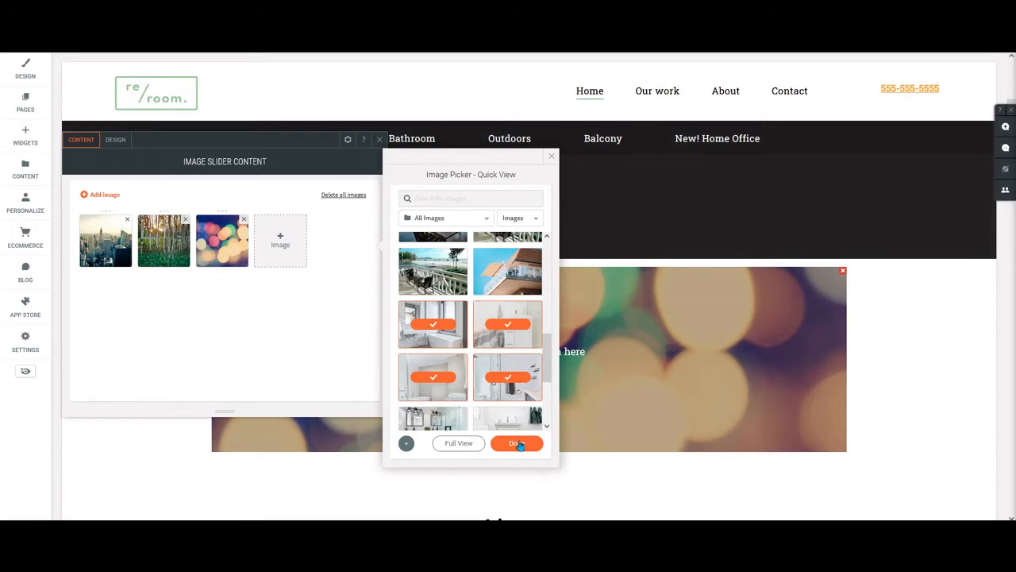
{"action": "left_click", "coordinate": [516, 443]}
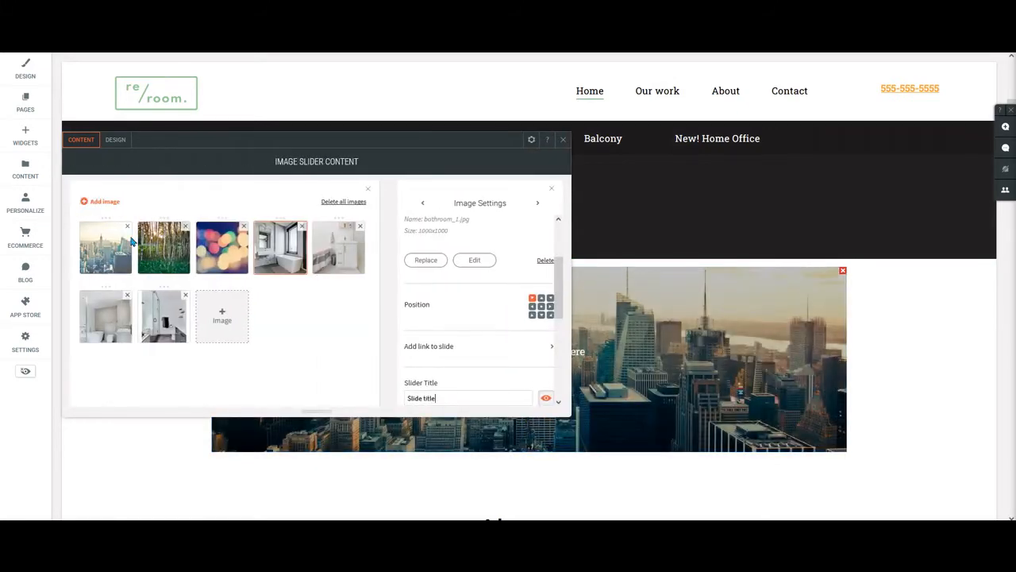
Remove the skyline, birch forest and bokeh sample images from the slider and delete all its remaining images.
{"action": "left_click", "coordinate": [127, 226]}
{"action": "left_click", "coordinate": [127, 226]}
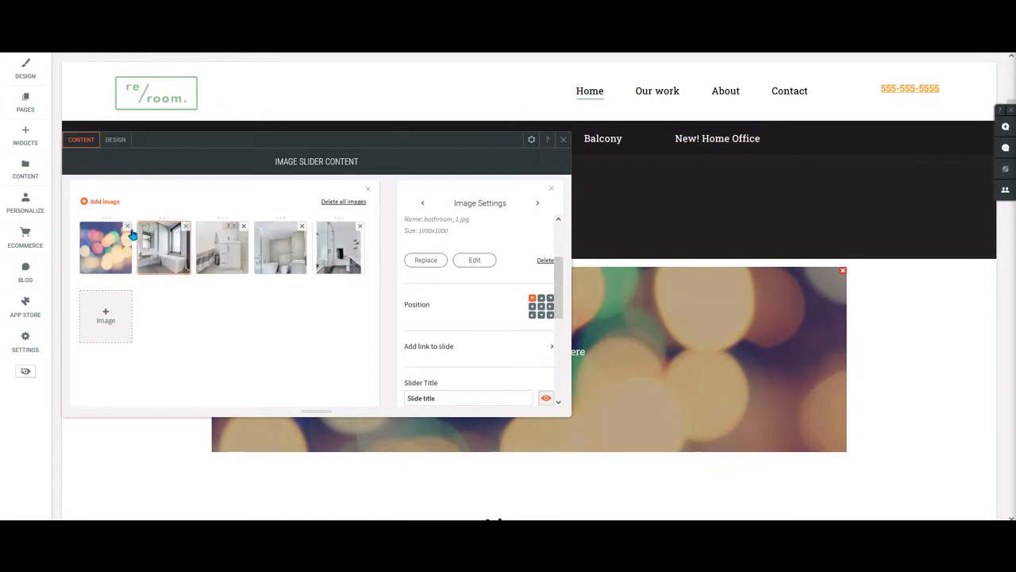
{"action": "left_click", "coordinate": [127, 227]}
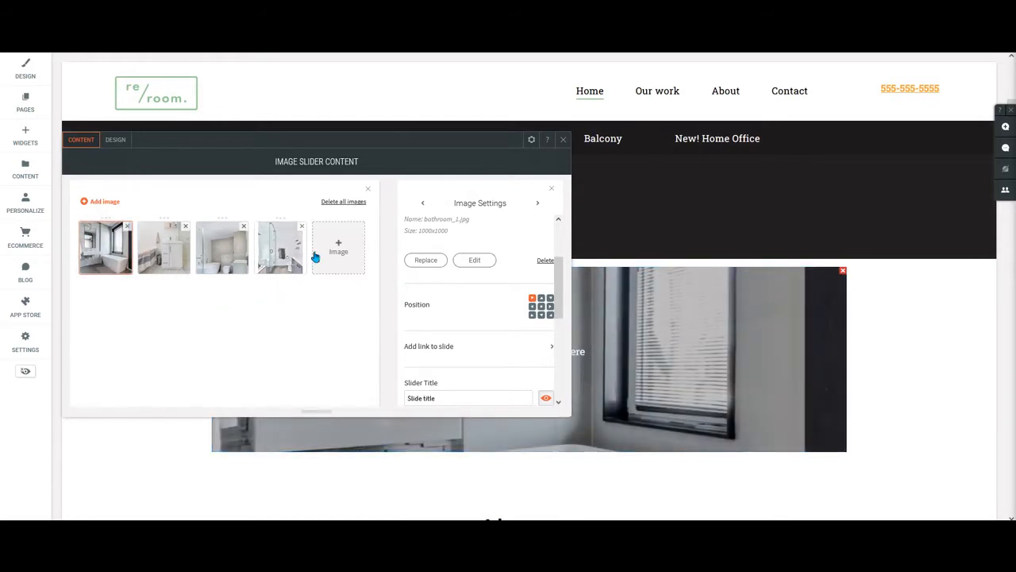
{"action": "left_click", "coordinate": [347, 203]}
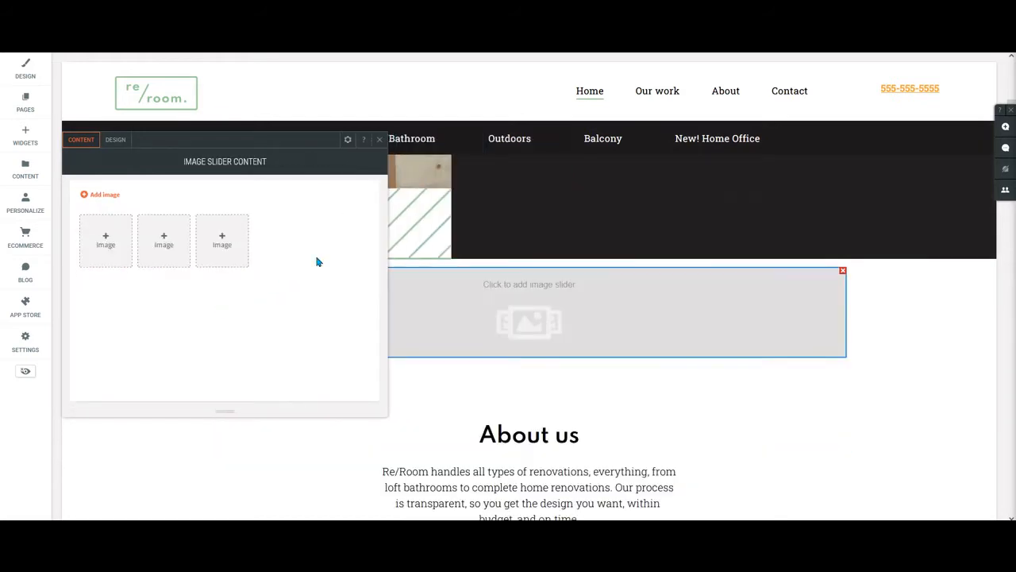
Fill the empty slider with six site images: balcony_sunset.jpg, the white balcony railing photo and four bathroom photos.
{"action": "left_click", "coordinate": [106, 241]}
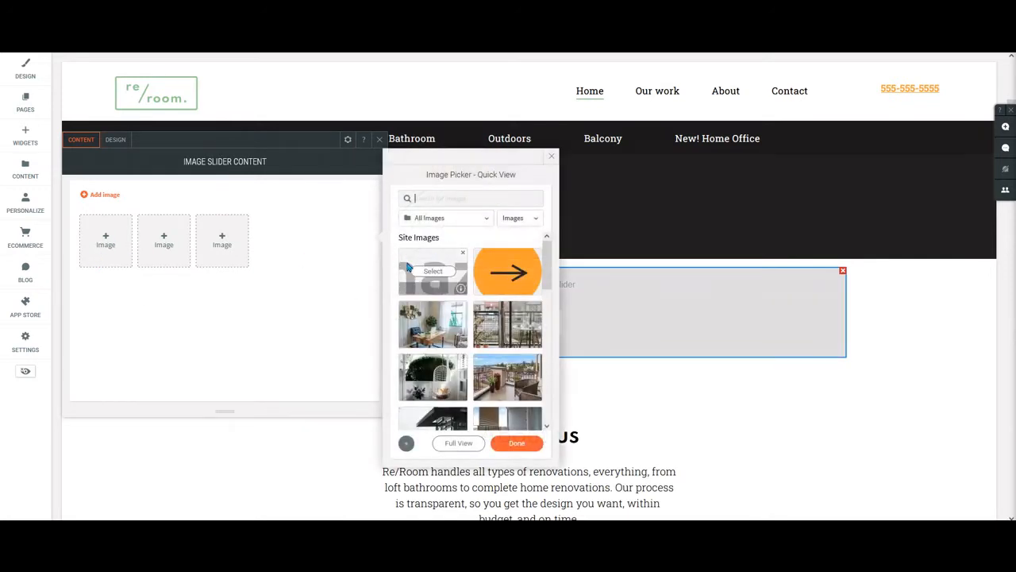
{"action": "scroll", "coordinate": [464, 377], "scroll_direction": "down", "scroll_amount": 5}
{"action": "mouse_move", "coordinate": [433, 346]}
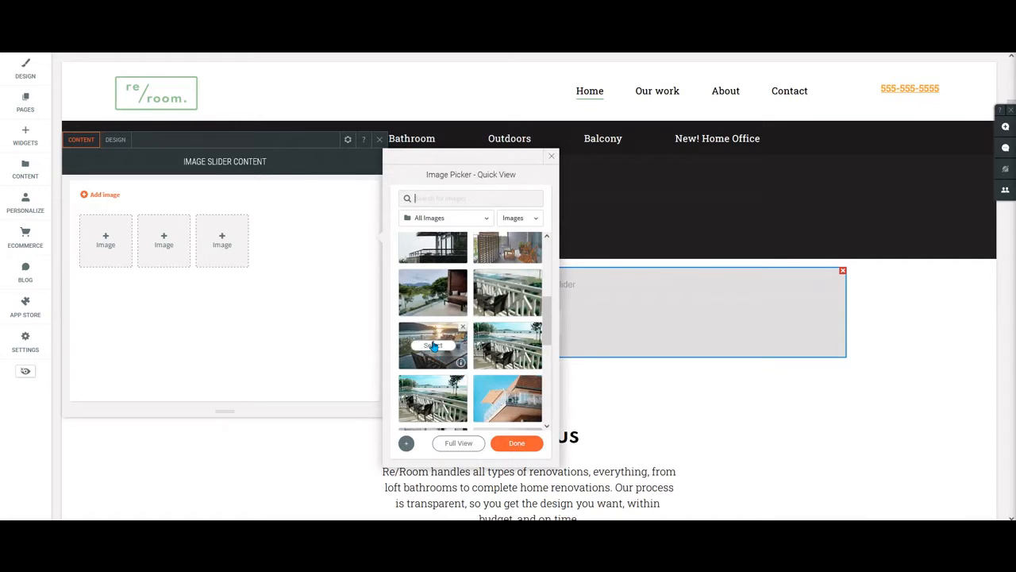
{"action": "scroll", "coordinate": [435, 357], "scroll_direction": "down", "scroll_amount": 3}
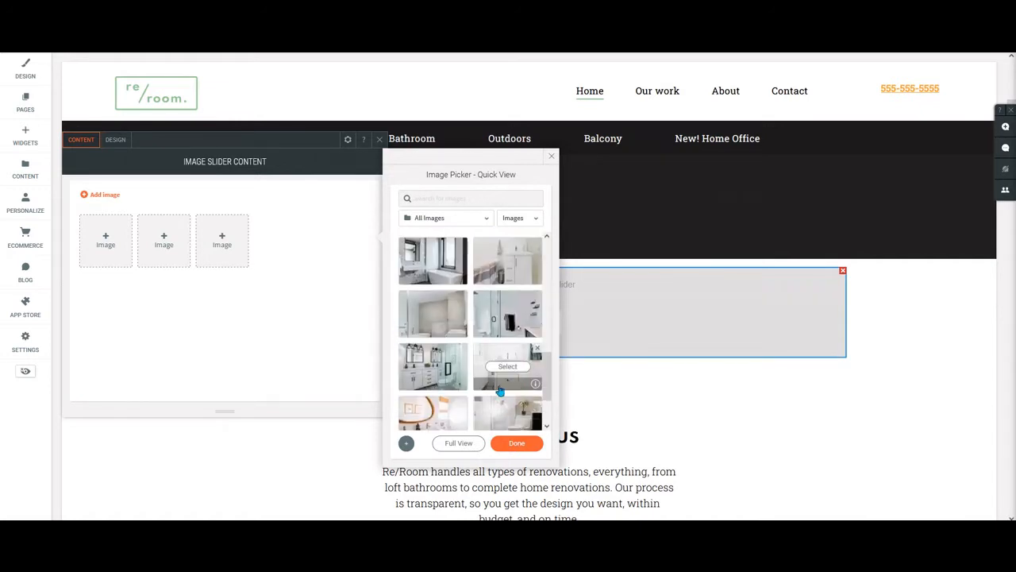
{"action": "left_click", "coordinate": [433, 366]}
{"action": "left_click", "coordinate": [519, 367]}
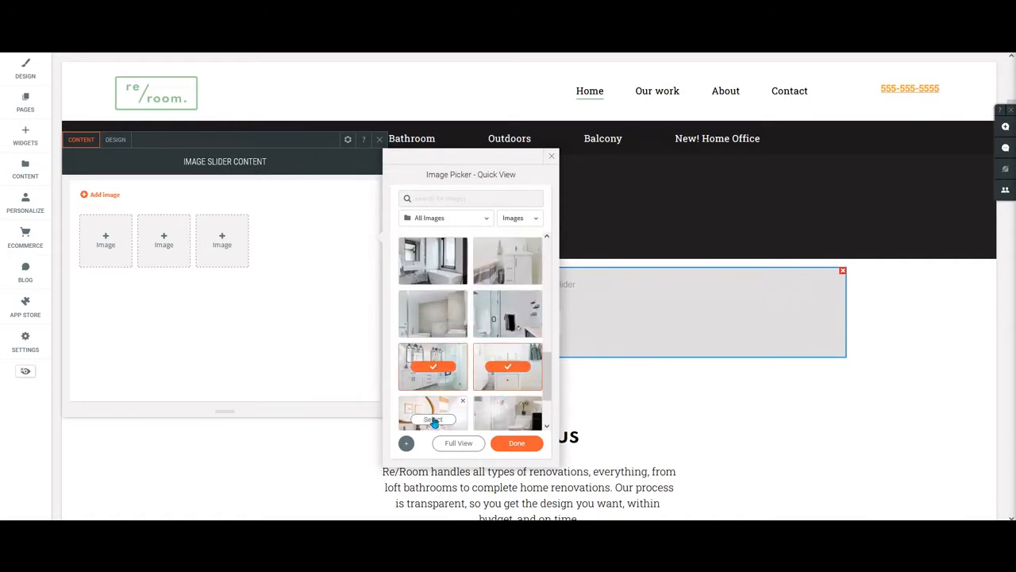
{"action": "left_click", "coordinate": [432, 419]}
{"action": "left_click", "coordinate": [507, 419]}
{"action": "left_click", "coordinate": [517, 443]}
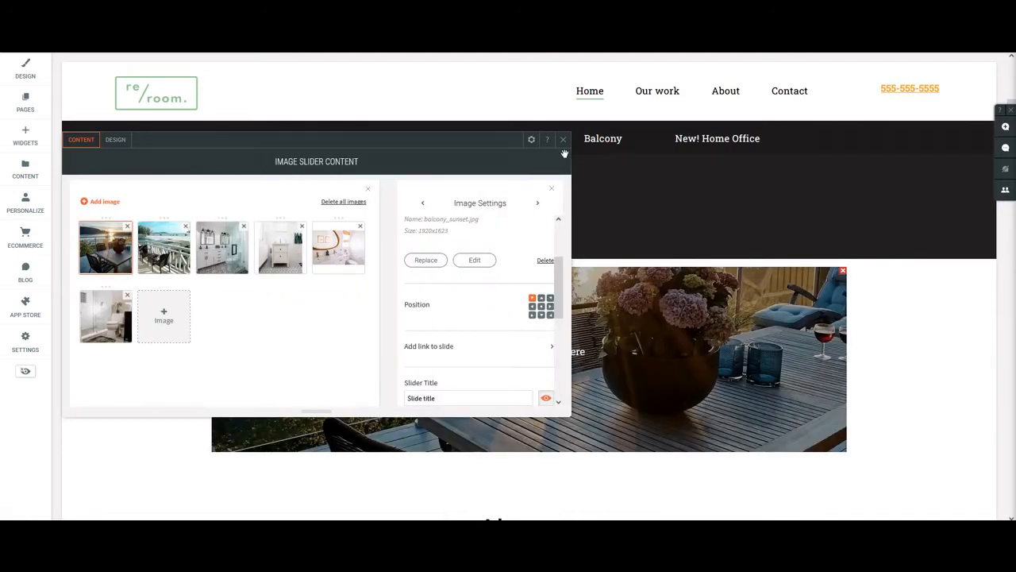
{"action": "left_click", "coordinate": [563, 139]}
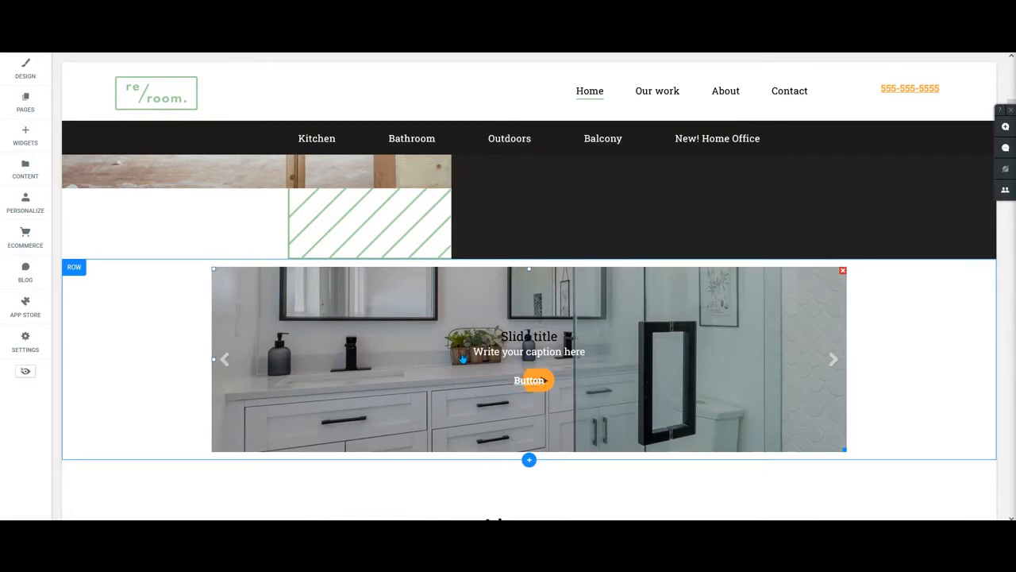
Examine the image slider's design settings for layout, transition, item text style and button style.
{"action": "left_click", "coordinate": [740, 326]}
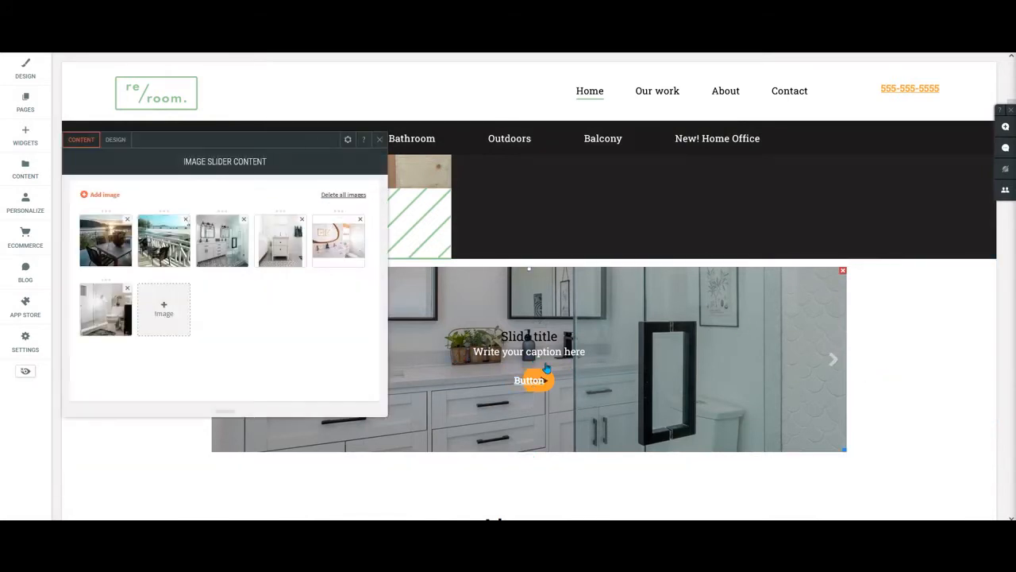
{"action": "left_click", "coordinate": [117, 140]}
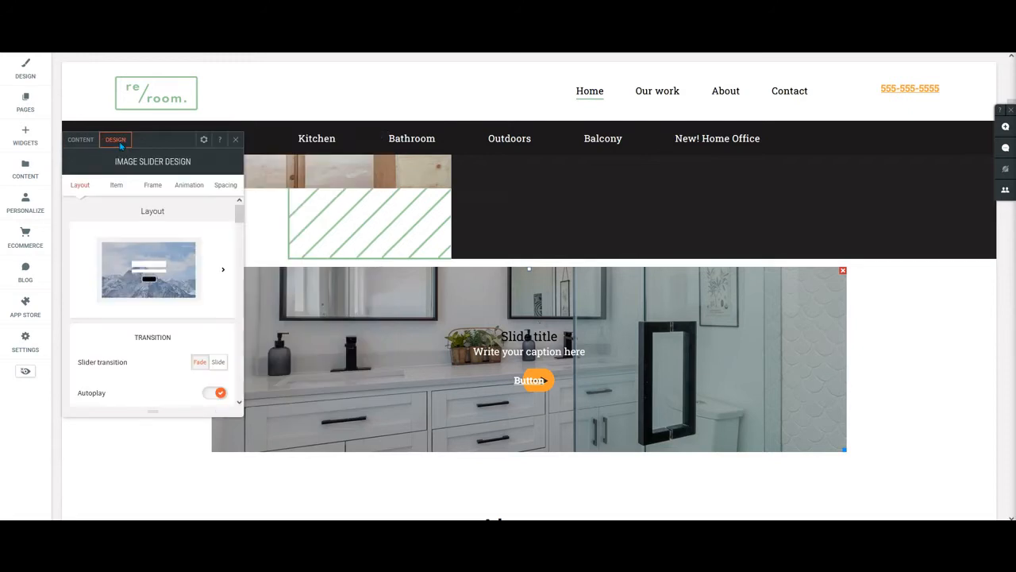
{"action": "scroll", "coordinate": [163, 300], "scroll_direction": "down", "scroll_amount": 4}
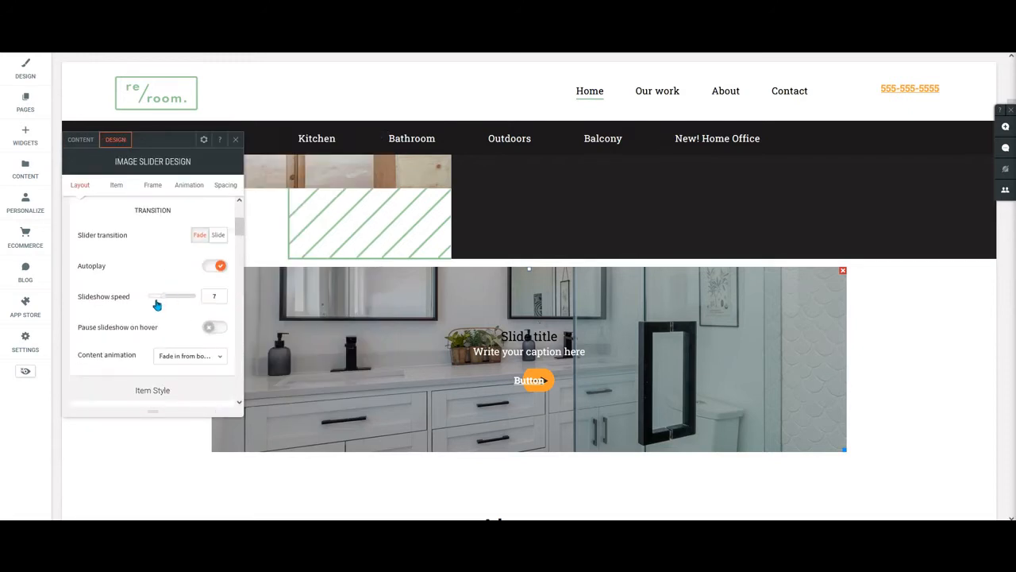
{"action": "scroll", "coordinate": [162, 300], "scroll_direction": "down", "scroll_amount": 2}
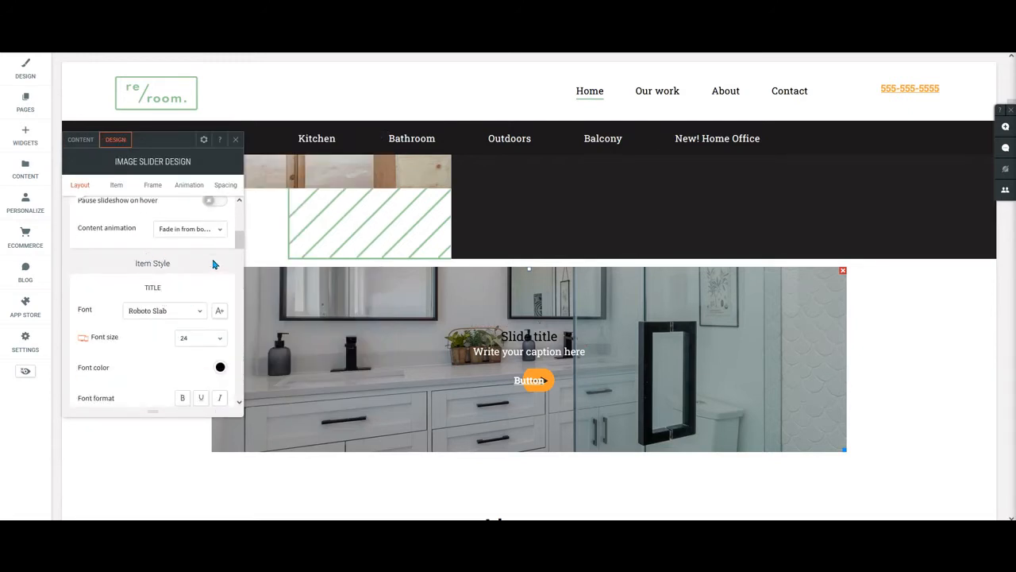
{"action": "scroll", "coordinate": [213, 266], "scroll_direction": "down", "scroll_amount": 7}
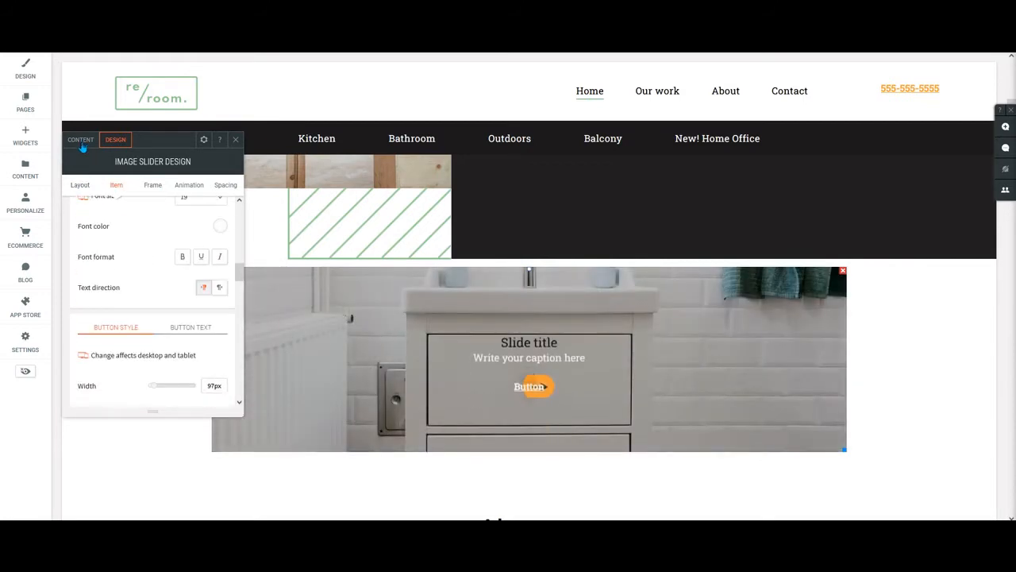
Hide the slide title, caption and button on the first slide, balcony_sunset.jpg.
{"action": "left_click", "coordinate": [80, 139]}
{"action": "left_click", "coordinate": [102, 240]}
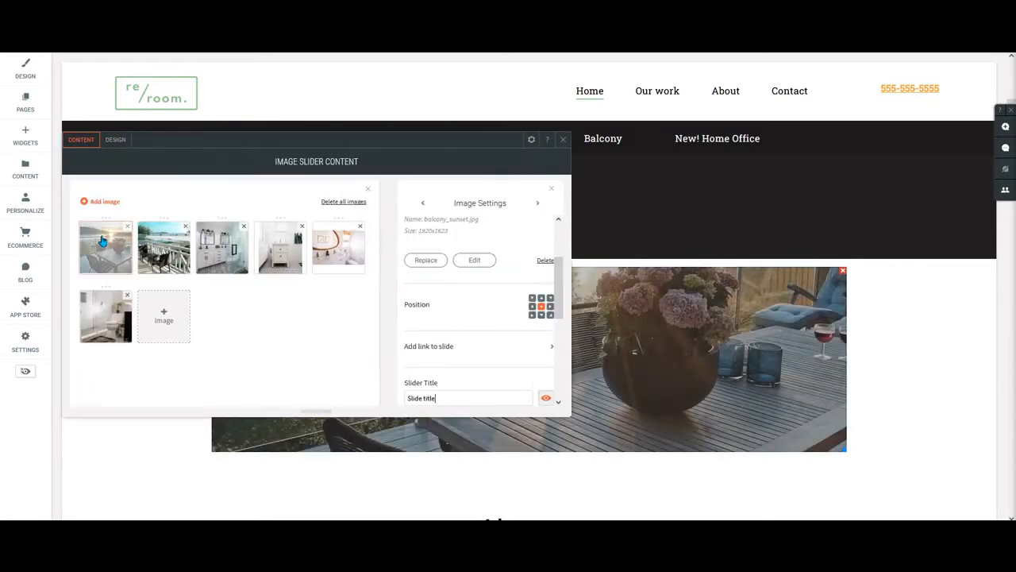
{"action": "scroll", "coordinate": [491, 311], "scroll_direction": "down", "scroll_amount": 2}
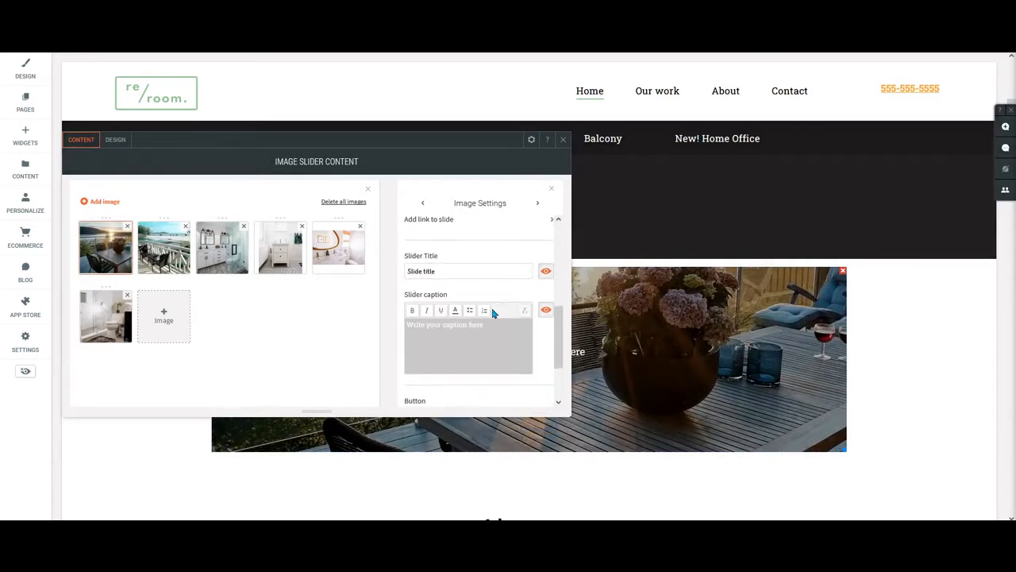
{"action": "left_click", "coordinate": [547, 272]}
{"action": "left_click", "coordinate": [546, 310]}
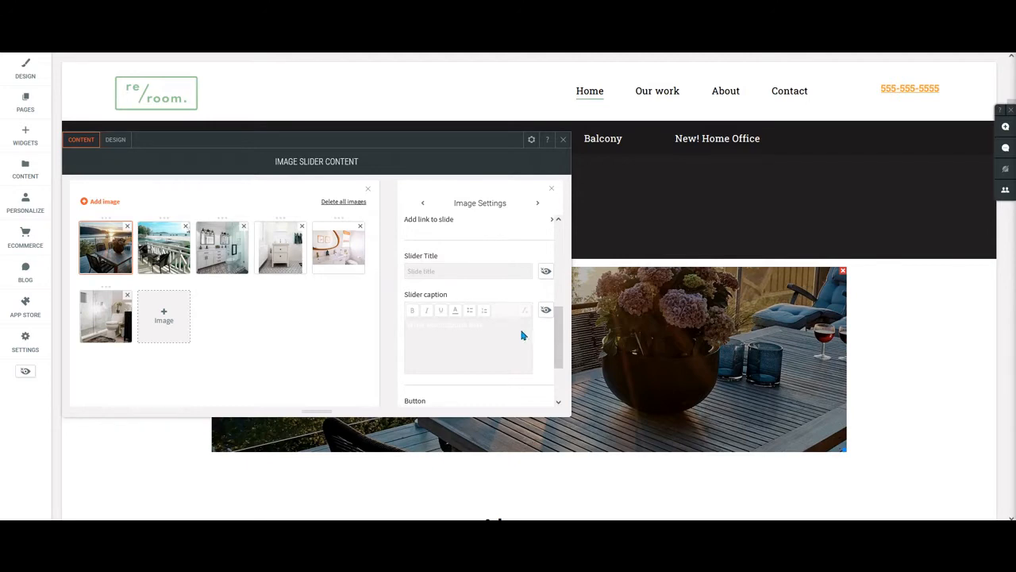
{"action": "scroll", "coordinate": [521, 335], "scroll_direction": "down", "scroll_amount": 2}
{"action": "left_click", "coordinate": [546, 345]}
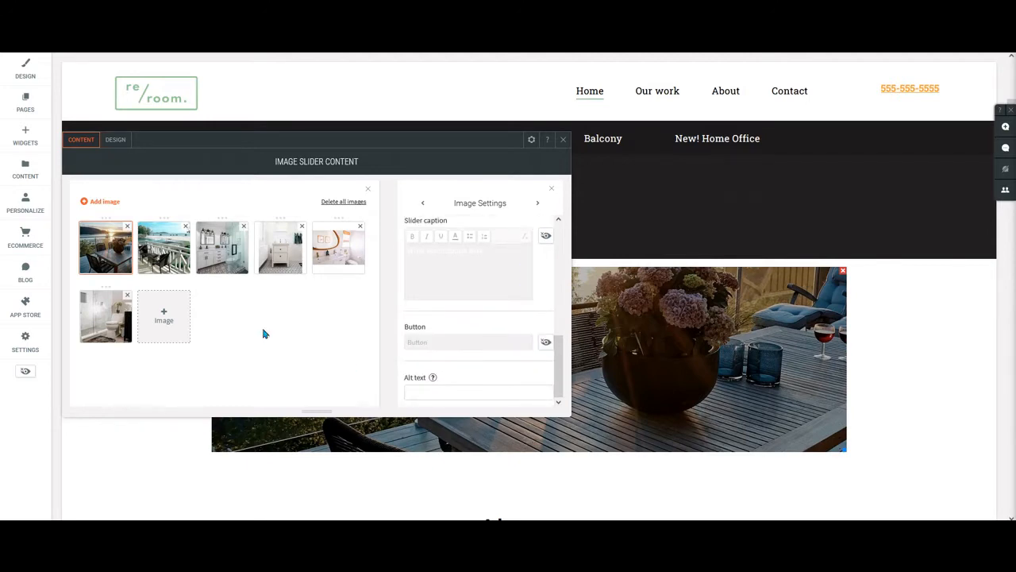
Hide the title, caption and button on the second slide, the white balcony railing photo.
{"action": "left_click", "coordinate": [173, 254]}
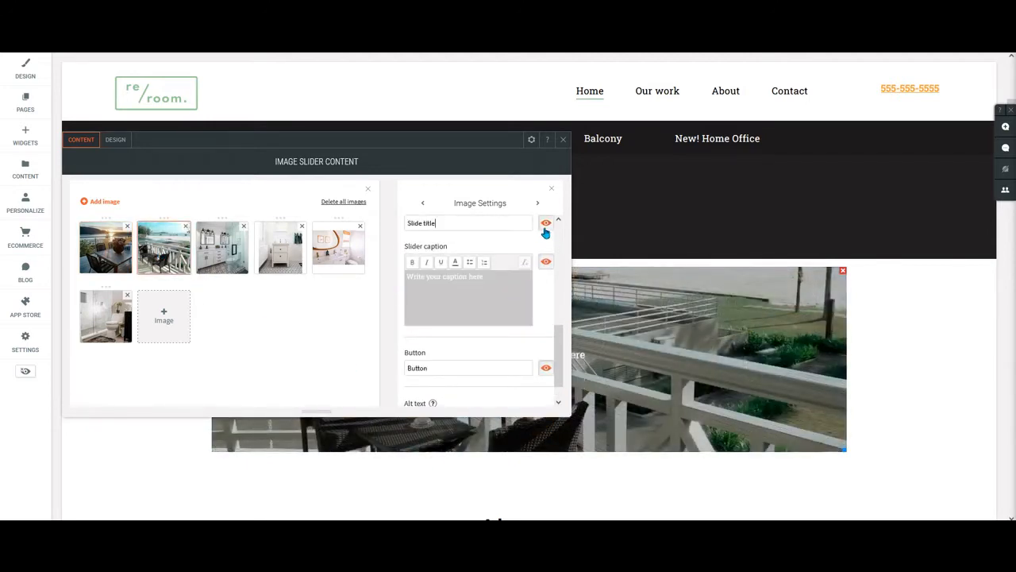
{"action": "left_click", "coordinate": [545, 223]}
{"action": "left_click", "coordinate": [545, 261]}
{"action": "left_click", "coordinate": [547, 368]}
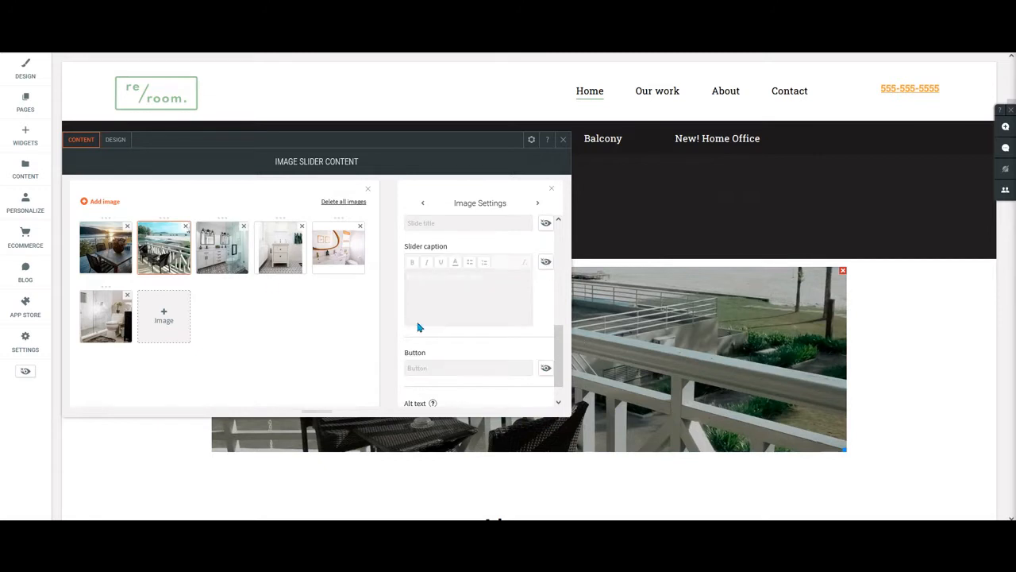
Hide the title, caption and button on the third slide, the bathroom vanity with the glass shower door.
{"action": "left_click", "coordinate": [222, 247]}
{"action": "left_click", "coordinate": [546, 223]}
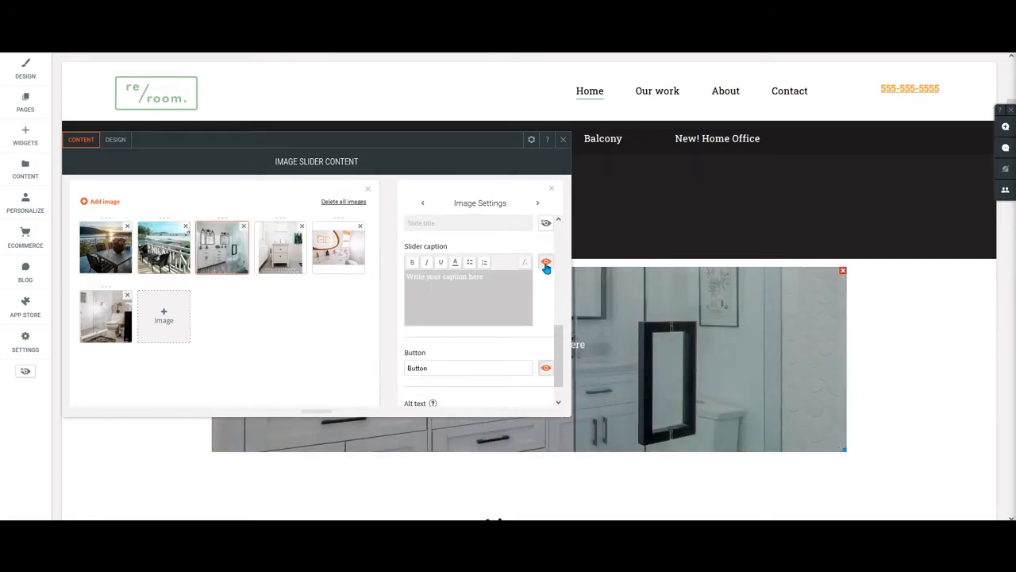
{"action": "left_click", "coordinate": [546, 265]}
{"action": "left_click", "coordinate": [546, 368]}
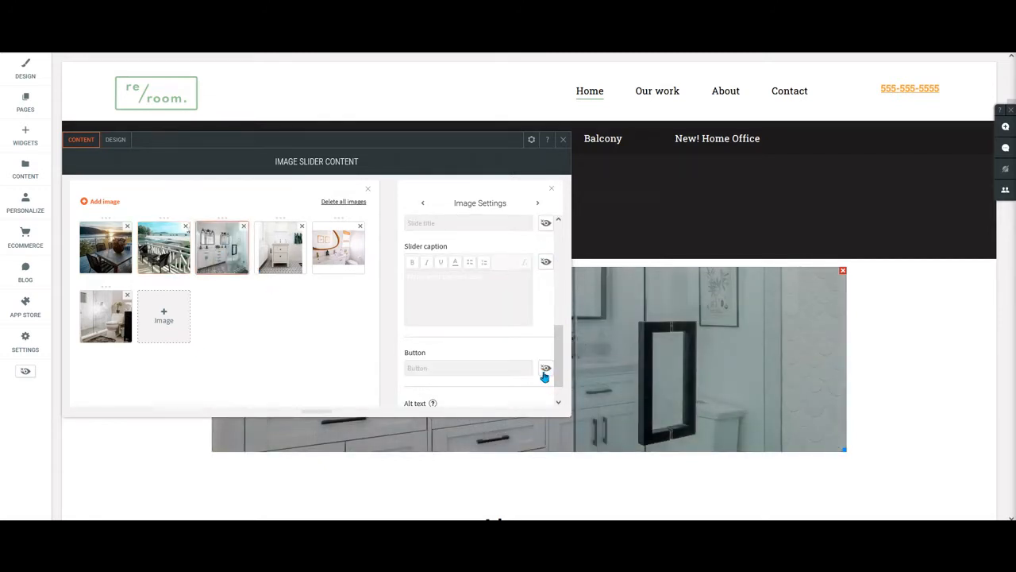
Hide the title, caption and button on the fifth slide, the bathroom with the oval mirror.
{"action": "left_click", "coordinate": [333, 254]}
{"action": "left_click", "coordinate": [546, 223]}
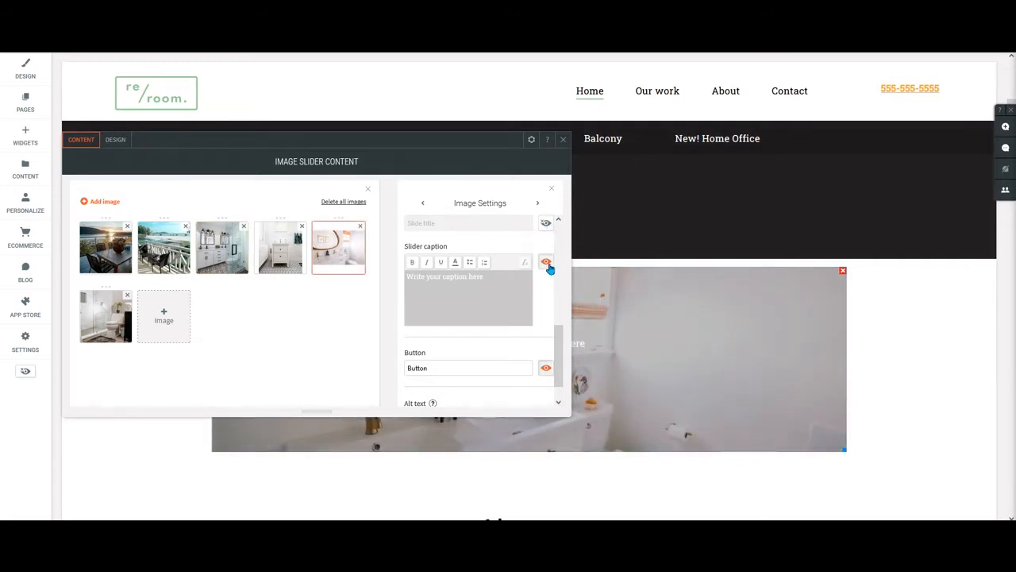
{"action": "left_click", "coordinate": [547, 264]}
{"action": "left_click", "coordinate": [546, 367]}
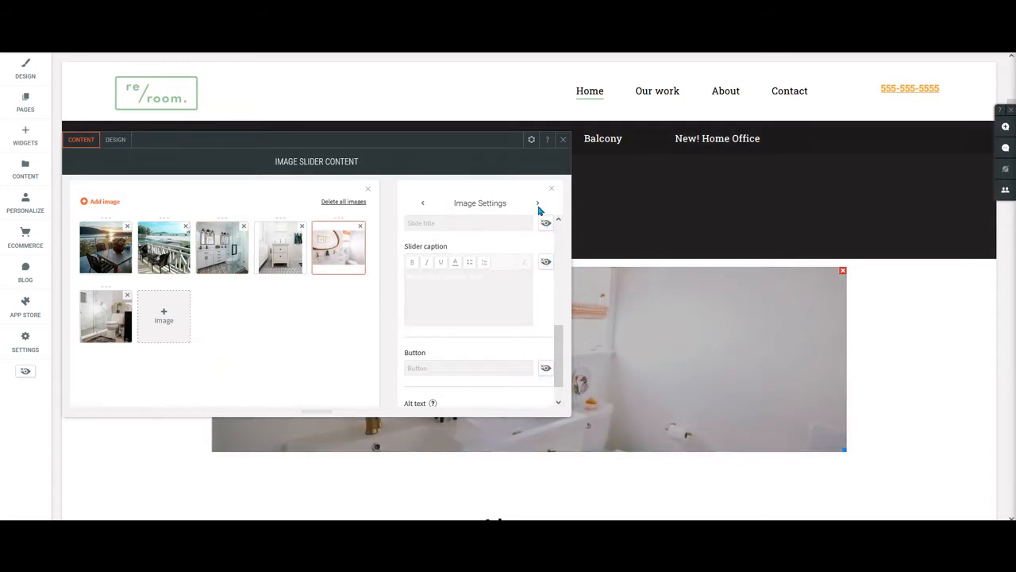
Hide the title, caption and button on the sixth slide, the bathroom with the toilet and marble shower.
{"action": "left_click", "coordinate": [106, 316]}
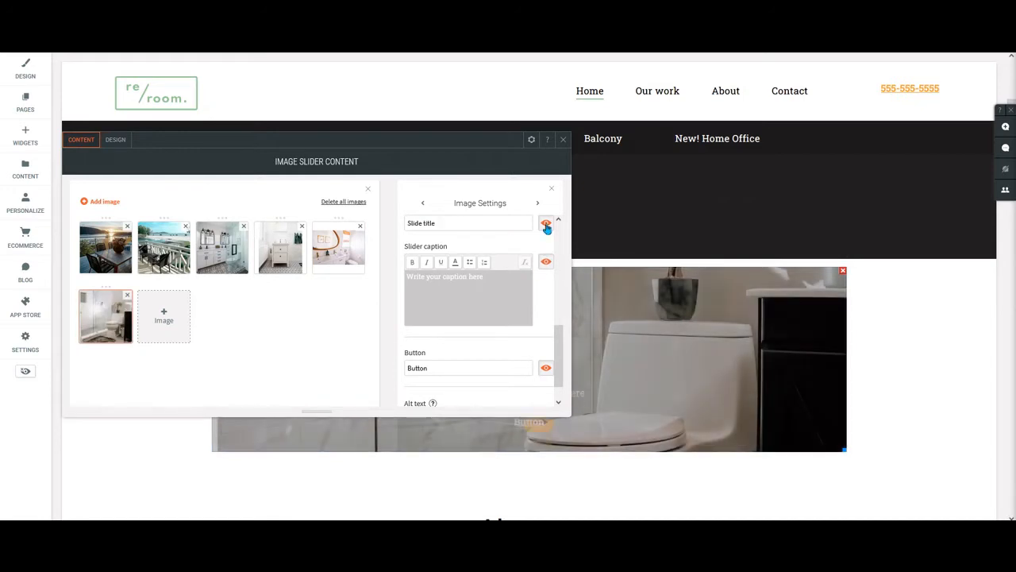
{"action": "left_click", "coordinate": [545, 223]}
{"action": "left_click", "coordinate": [546, 265]}
{"action": "left_click", "coordinate": [546, 367]}
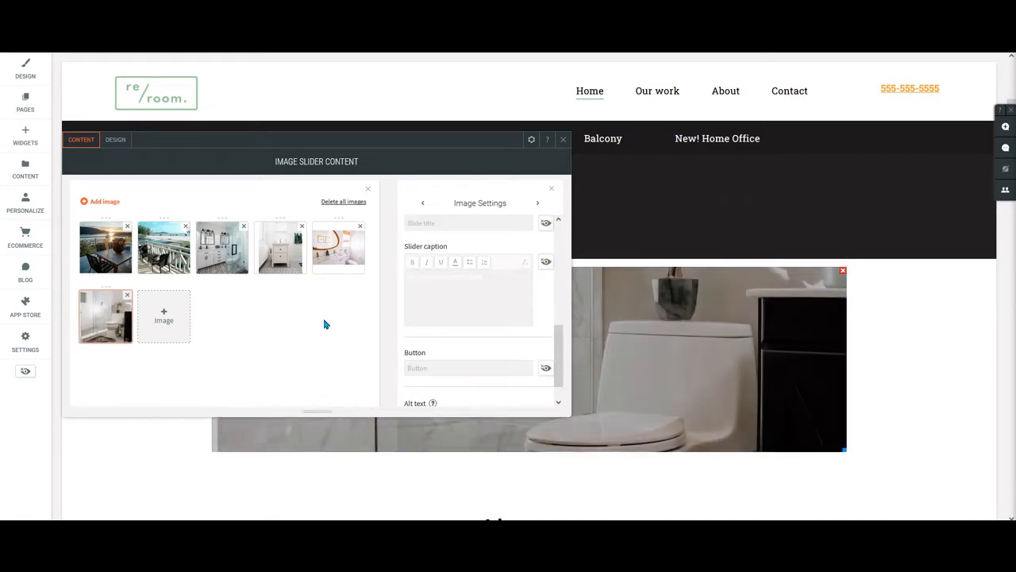
Give the sixth slide the alt text "bathroom remodel portfolio" and close the slider's content editor.
{"action": "scroll", "coordinate": [458, 288], "scroll_direction": "down", "scroll_amount": 1}
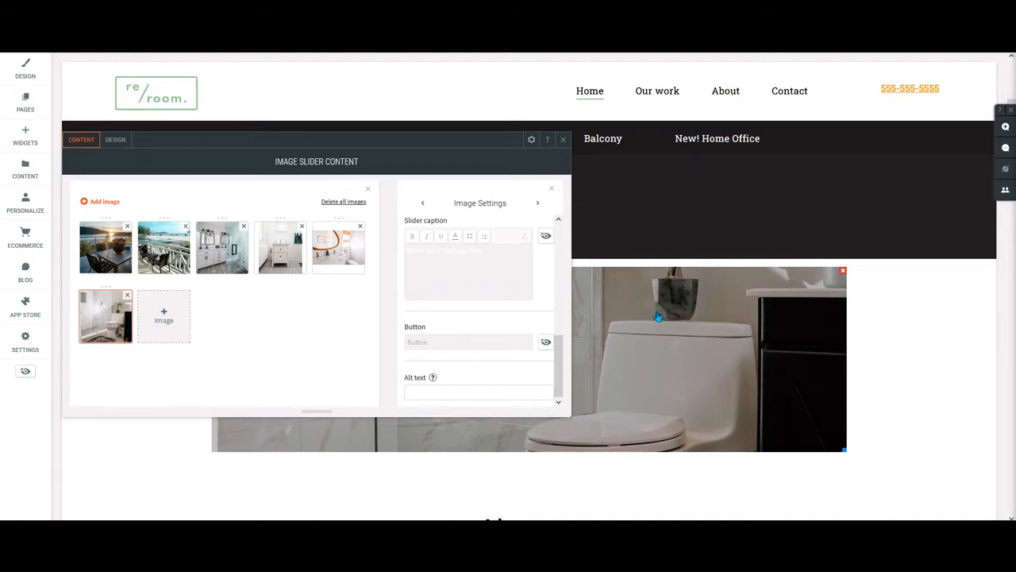
{"action": "left_click_drag", "start_coordinate": [430, 137], "coordinate": [899, 69]}
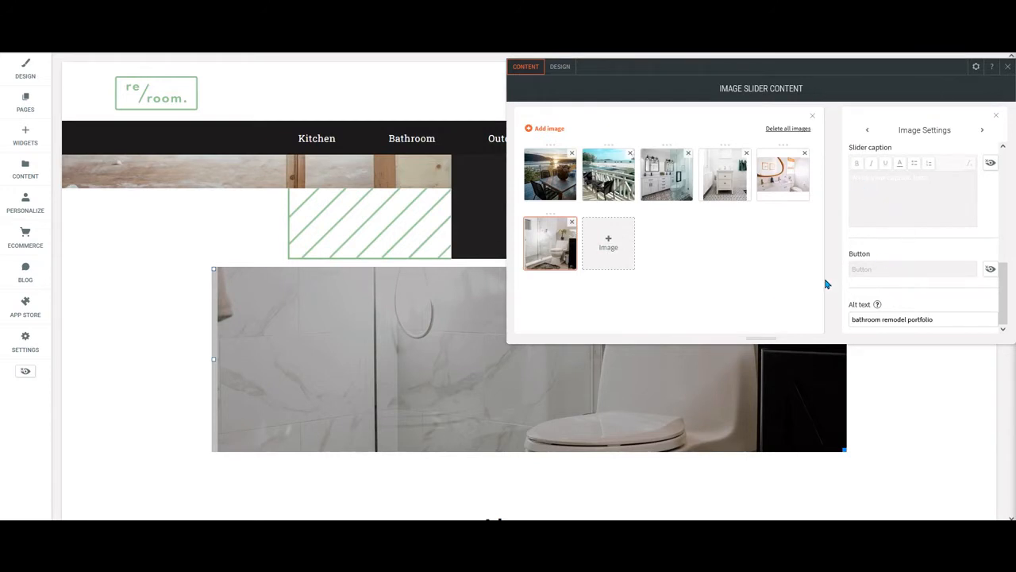
{"action": "mouse_move", "coordinate": [877, 305]}
{"action": "left_click_drag", "start_coordinate": [721, 74], "coordinate": [691, 128]}
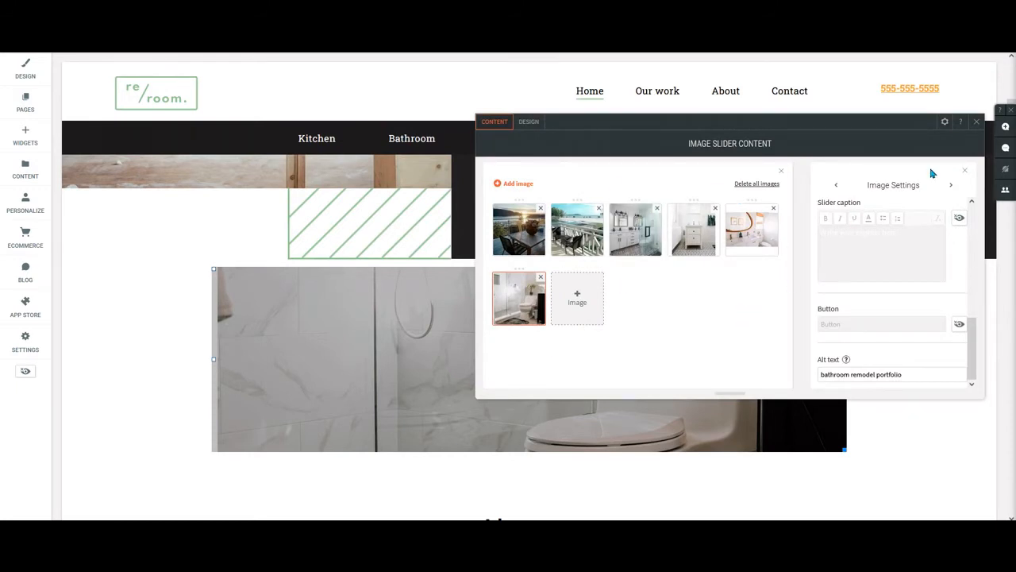
{"action": "left_click", "coordinate": [977, 123]}
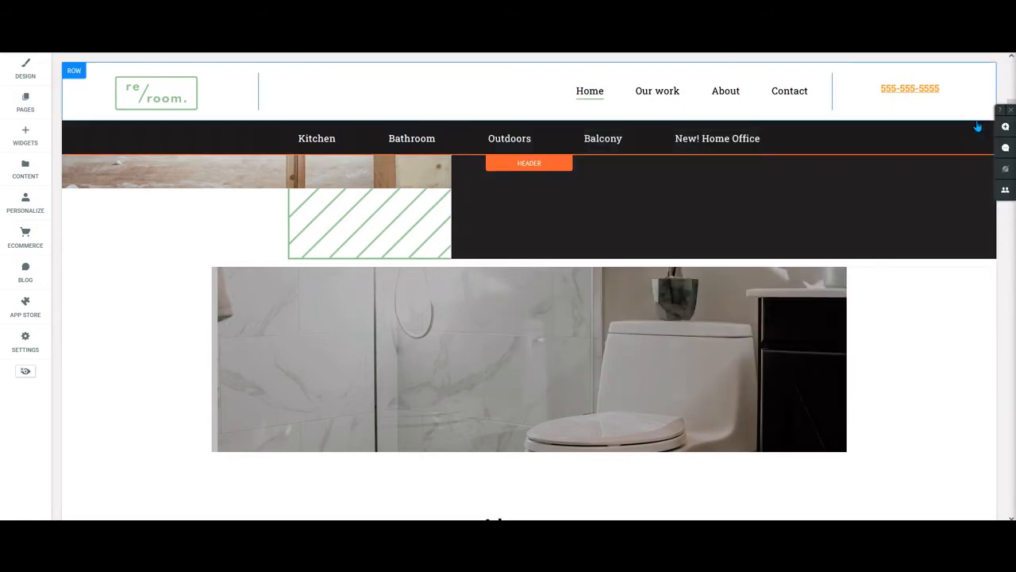
Advance through the slides of the image slider on the page to check them for leftover titles, captions and buttons.
{"action": "left_click", "coordinate": [412, 366]}
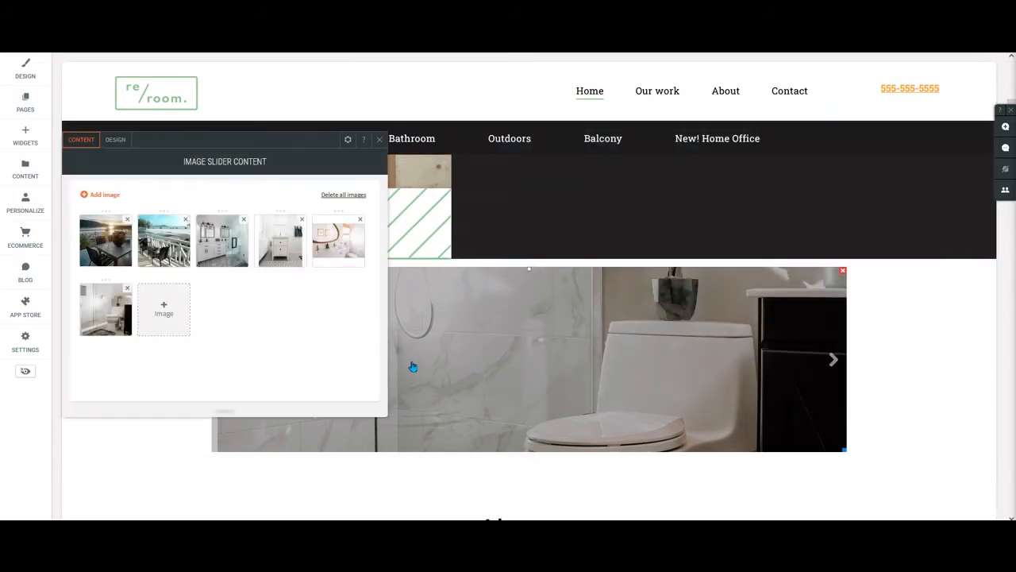
{"action": "left_click", "coordinate": [380, 140]}
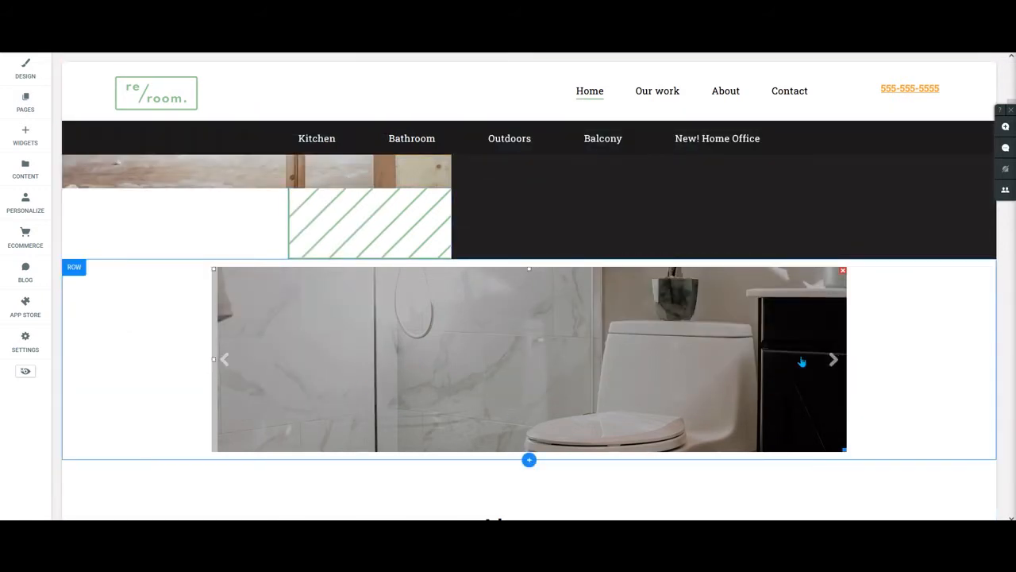
{"action": "left_click", "coordinate": [833, 358]}
{"action": "left_click", "coordinate": [834, 359]}
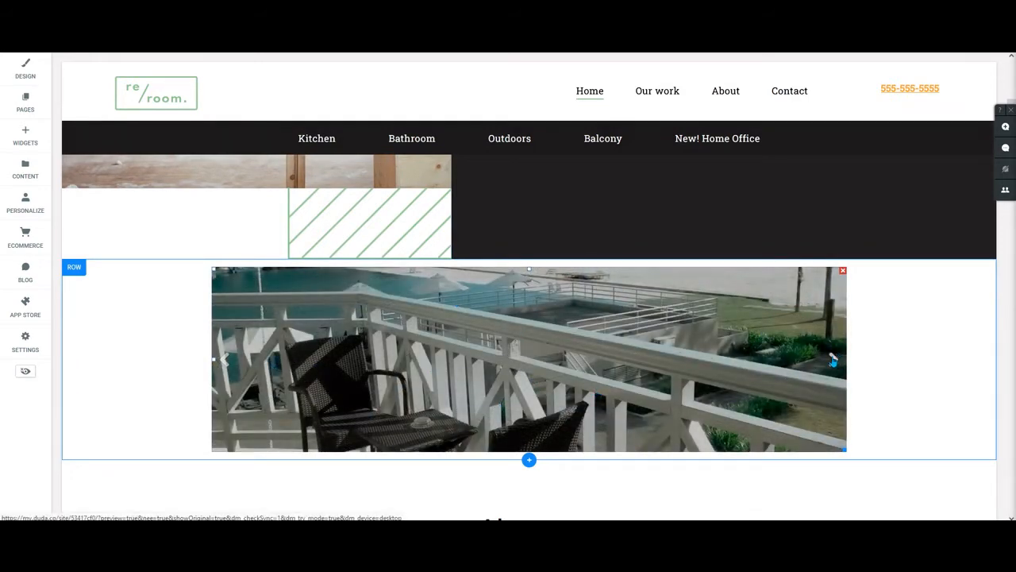
{"action": "left_click", "coordinate": [835, 359]}
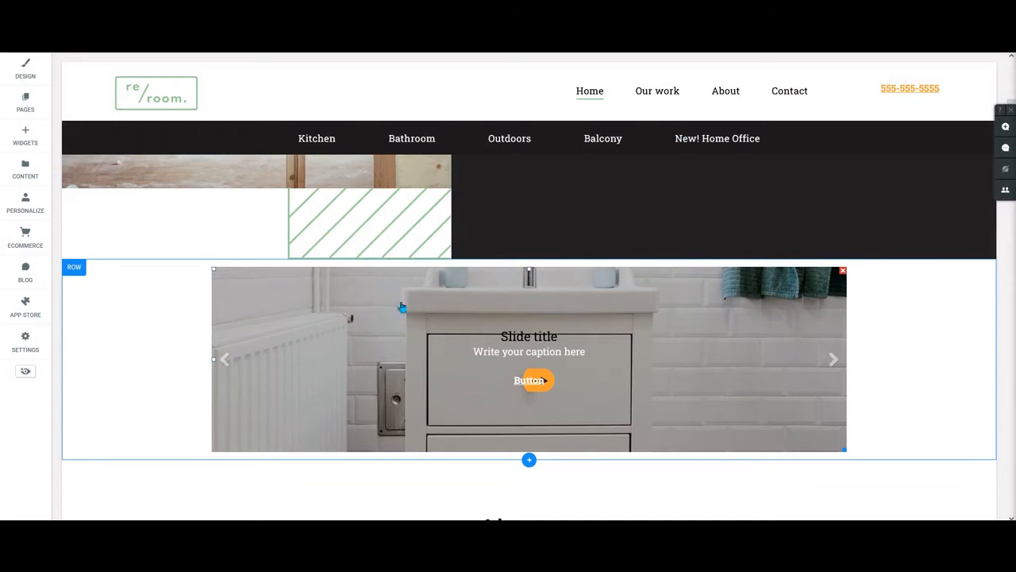
Hide the title, caption and button on the fourth slide, bathroom_cabinet.jpg, and close the slider's content editor.
{"action": "left_click", "coordinate": [700, 384]}
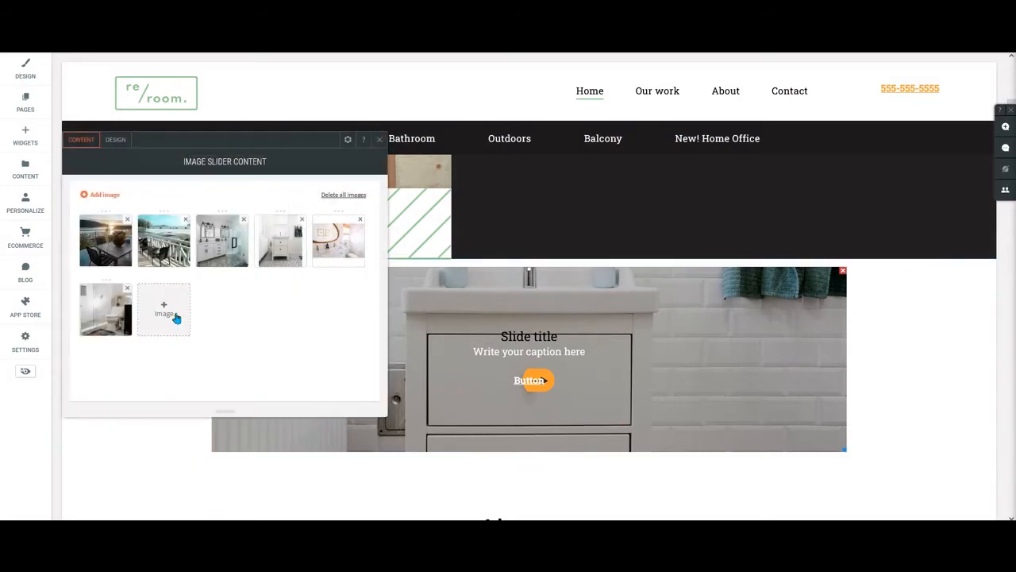
{"action": "left_click", "coordinate": [280, 239]}
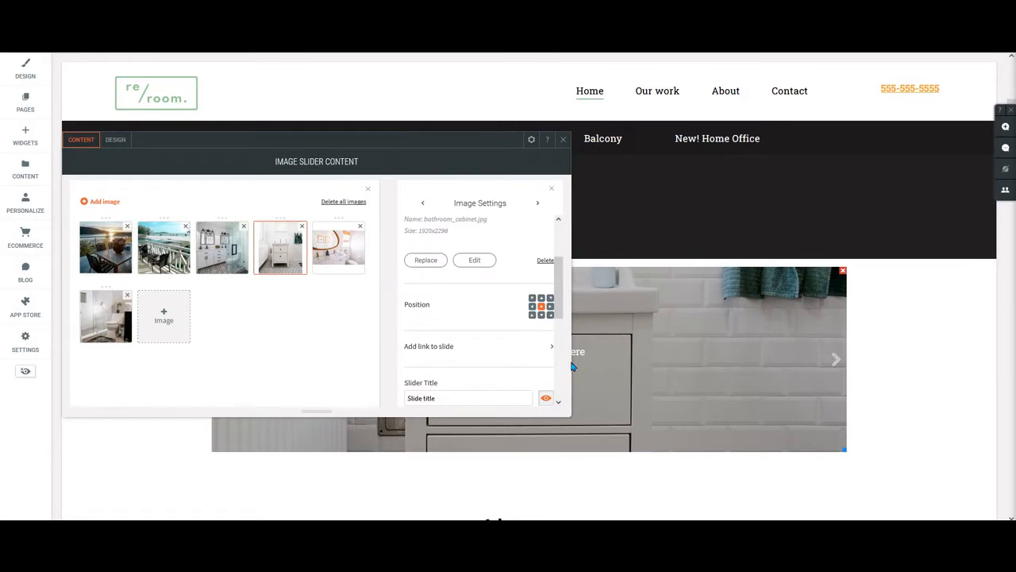
{"action": "scroll", "coordinate": [497, 335], "scroll_direction": "down", "scroll_amount": 2}
{"action": "scroll", "coordinate": [498, 335], "scroll_direction": "down", "scroll_amount": 1}
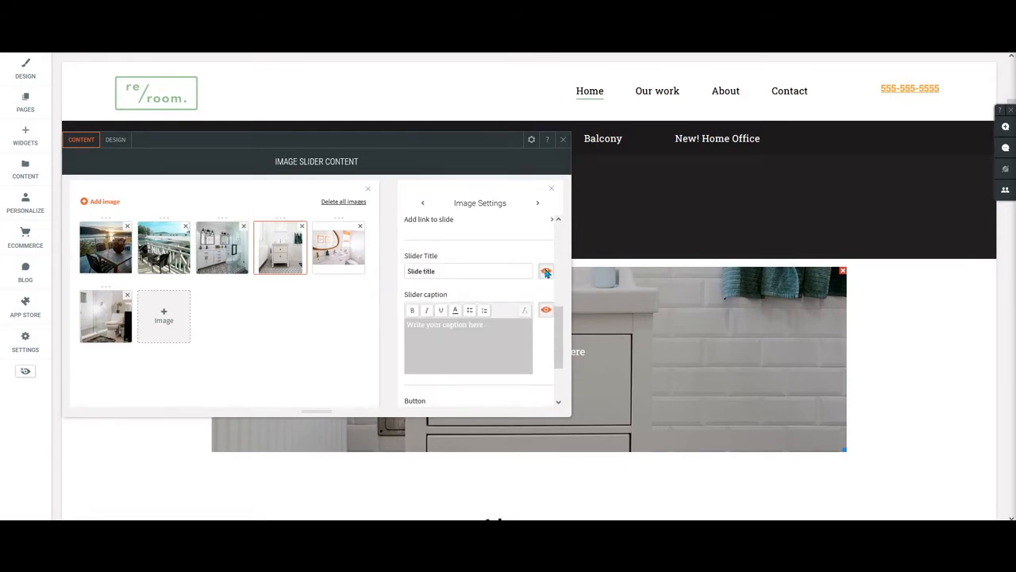
{"action": "left_click", "coordinate": [547, 270]}
{"action": "left_click", "coordinate": [546, 309]}
{"action": "scroll", "coordinate": [530, 349], "scroll_direction": "down", "scroll_amount": 2}
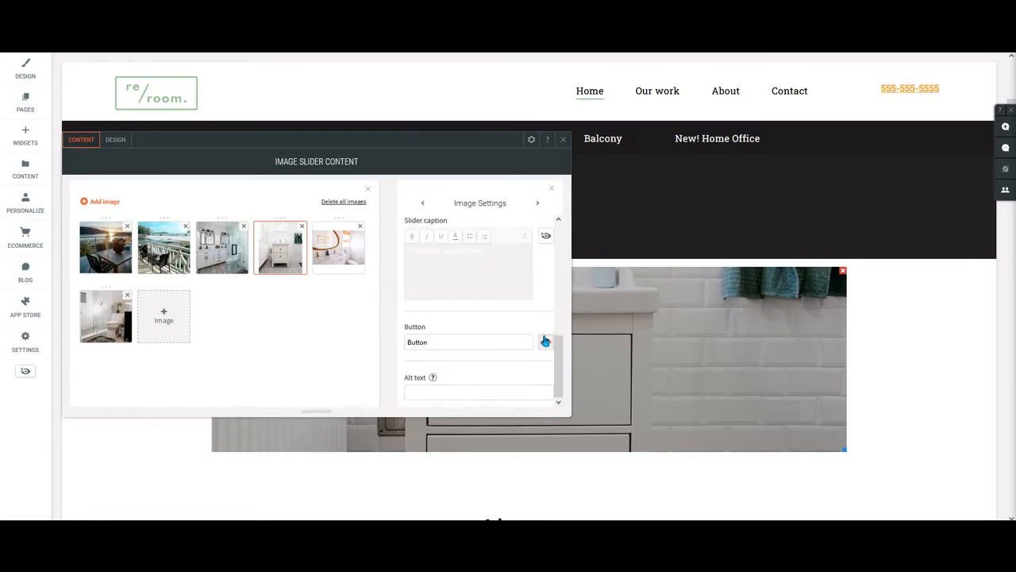
{"action": "left_click", "coordinate": [546, 341]}
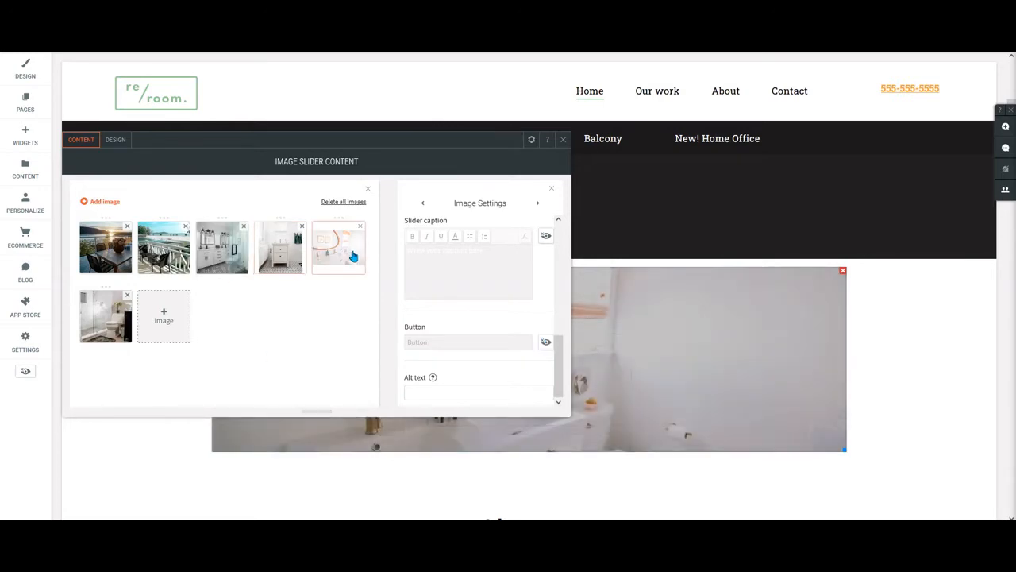
{"action": "left_click", "coordinate": [562, 141]}
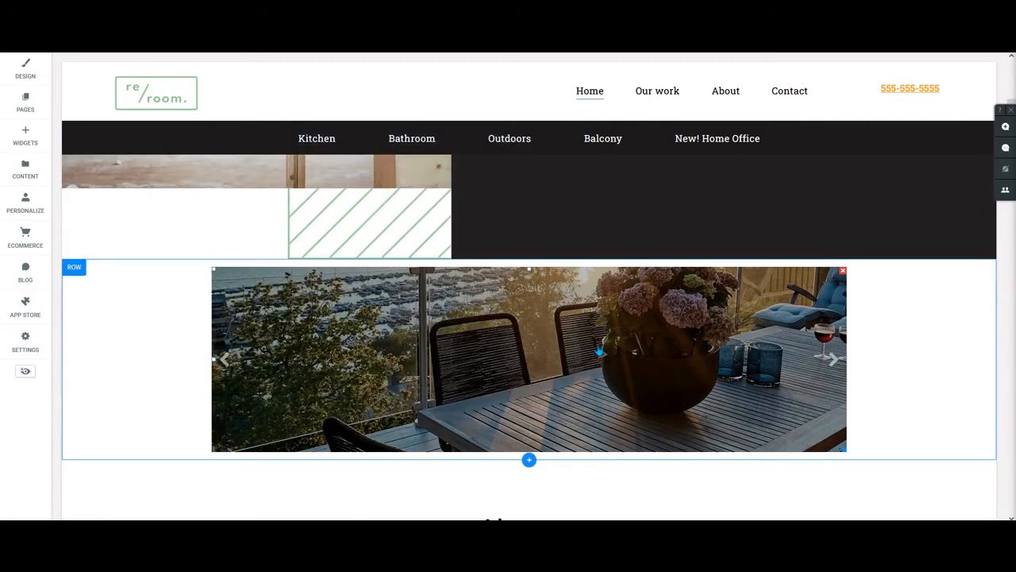
Set the image slider's frame height to 626 px and advance the slider to the next slide.
{"action": "left_click", "coordinate": [517, 367]}
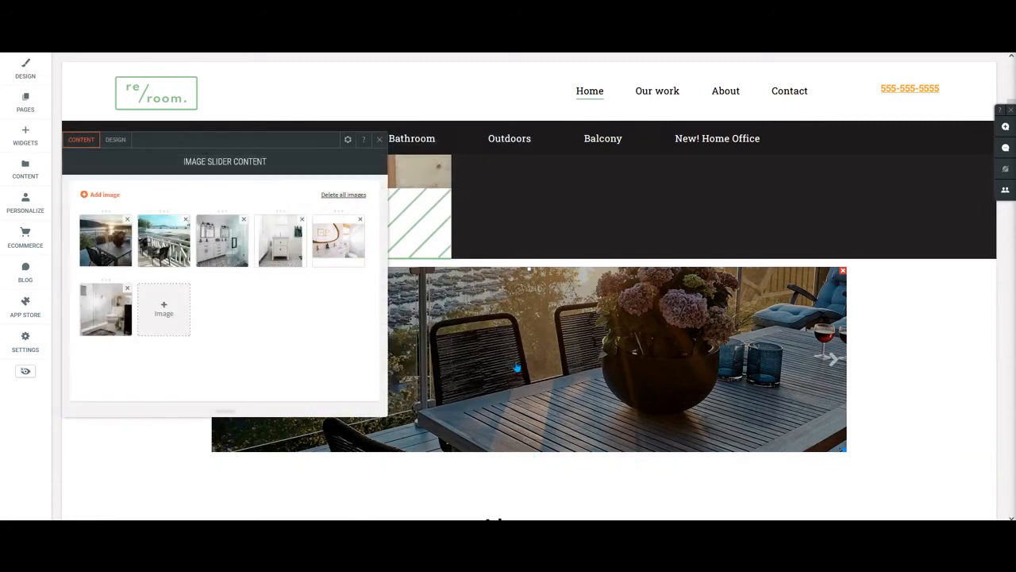
{"action": "left_click", "coordinate": [115, 140]}
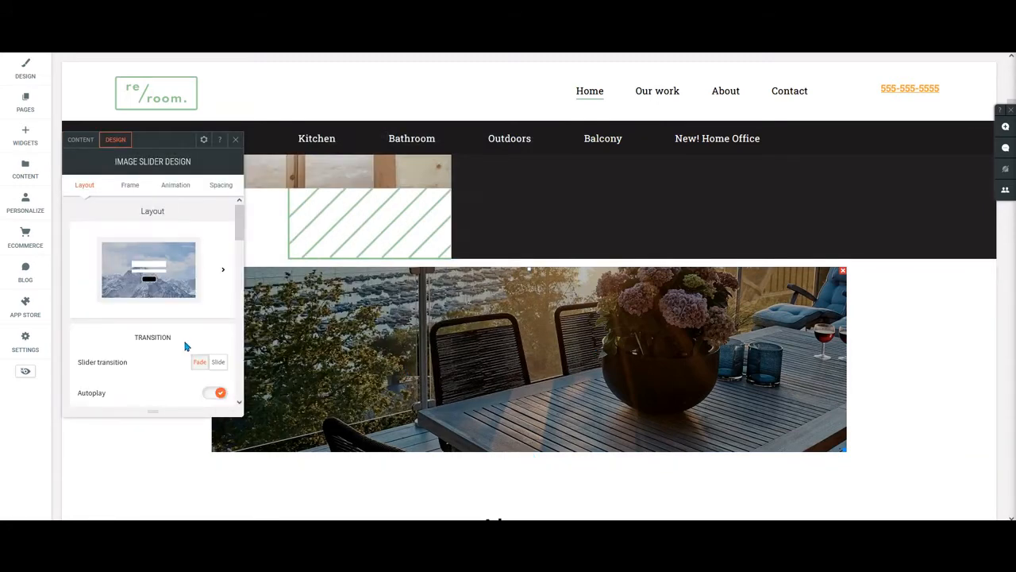
{"action": "left_click", "coordinate": [130, 187]}
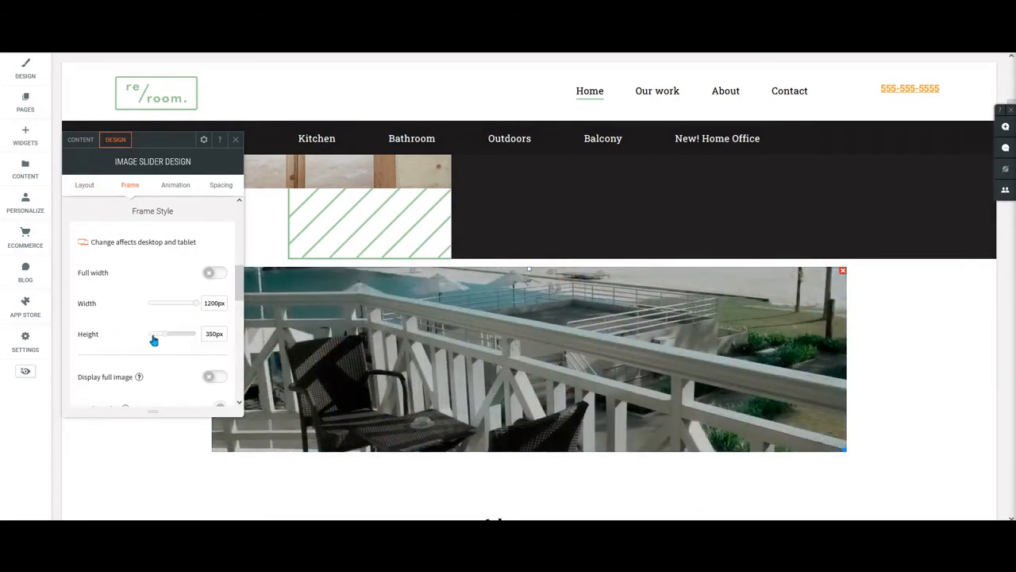
{"action": "left_click_drag", "start_coordinate": [154, 340], "coordinate": [181, 338]}
{"action": "scroll", "coordinate": [932, 288], "scroll_direction": "down", "scroll_amount": 5}
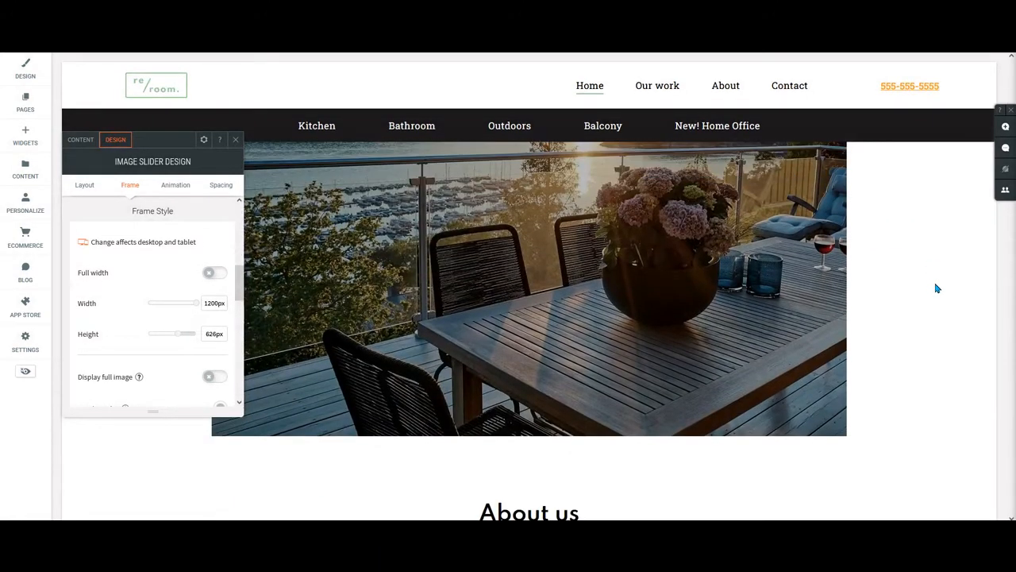
{"action": "scroll", "coordinate": [937, 289], "scroll_direction": "up", "scroll_amount": 1}
{"action": "scroll", "coordinate": [937, 298], "scroll_direction": "down", "scroll_amount": 1}
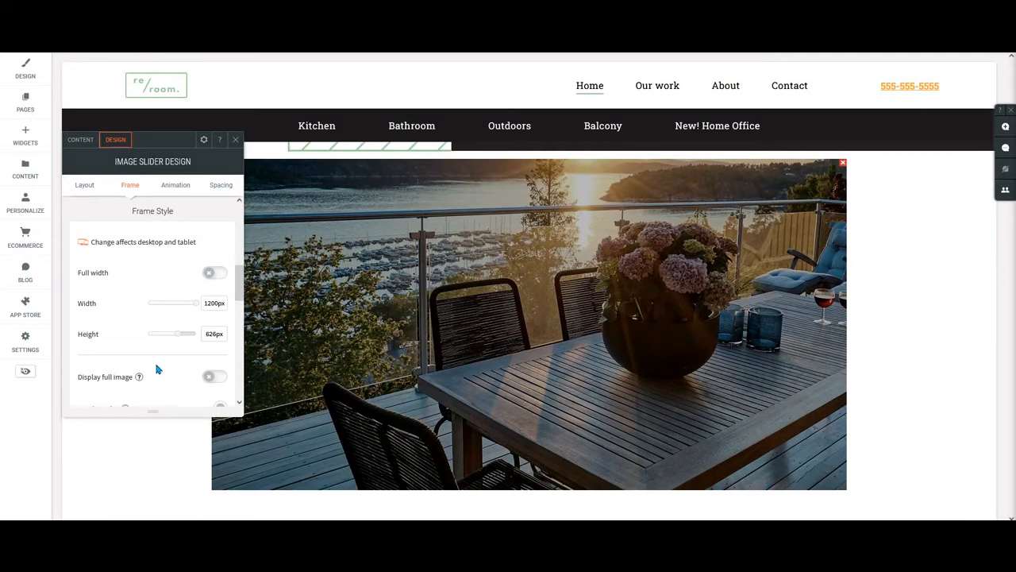
{"action": "scroll", "coordinate": [138, 337], "scroll_direction": "down", "scroll_amount": 2}
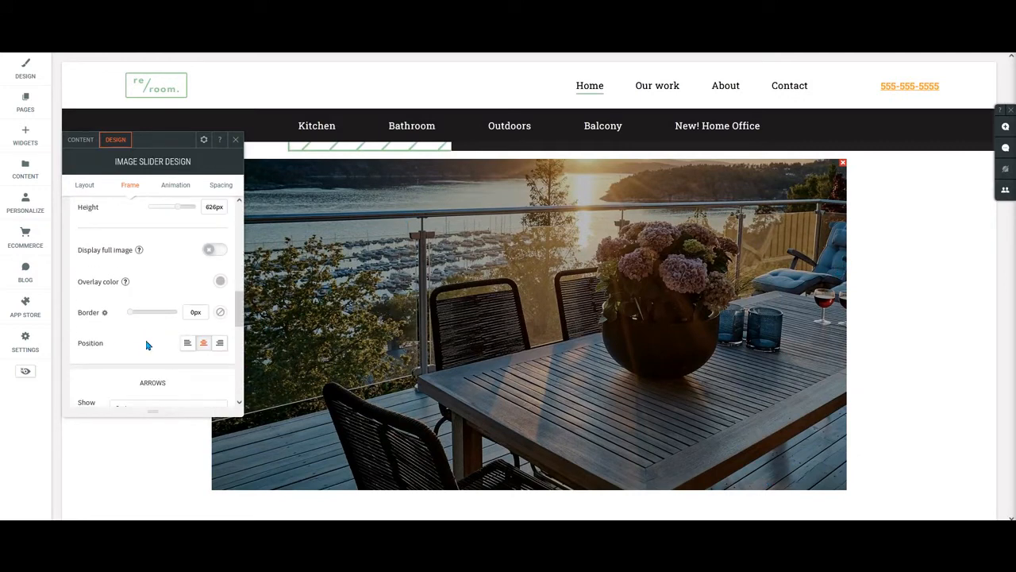
{"action": "scroll", "coordinate": [158, 322], "scroll_direction": "up", "scroll_amount": 3}
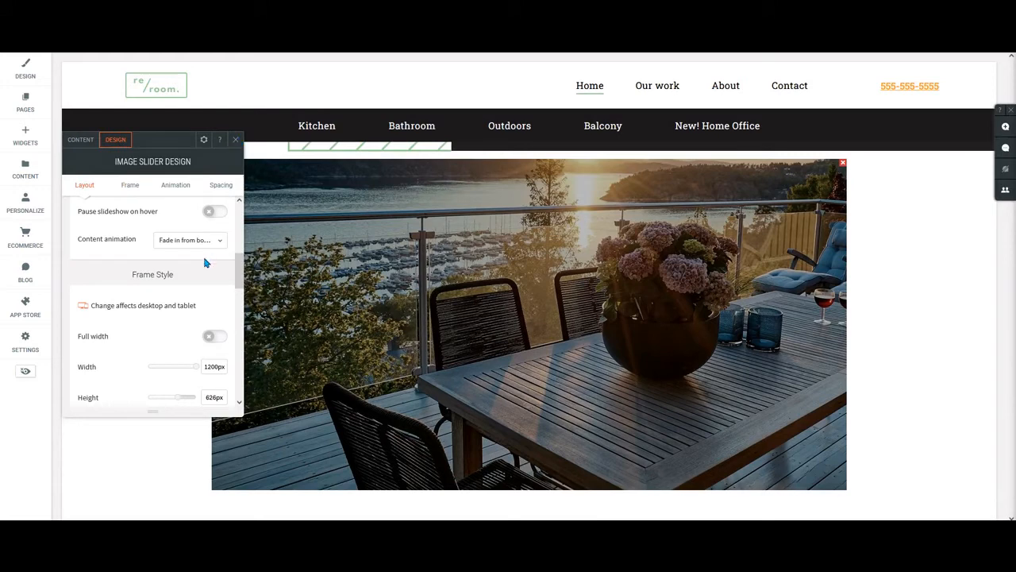
{"action": "scroll", "coordinate": [204, 262], "scroll_direction": "up", "scroll_amount": 3}
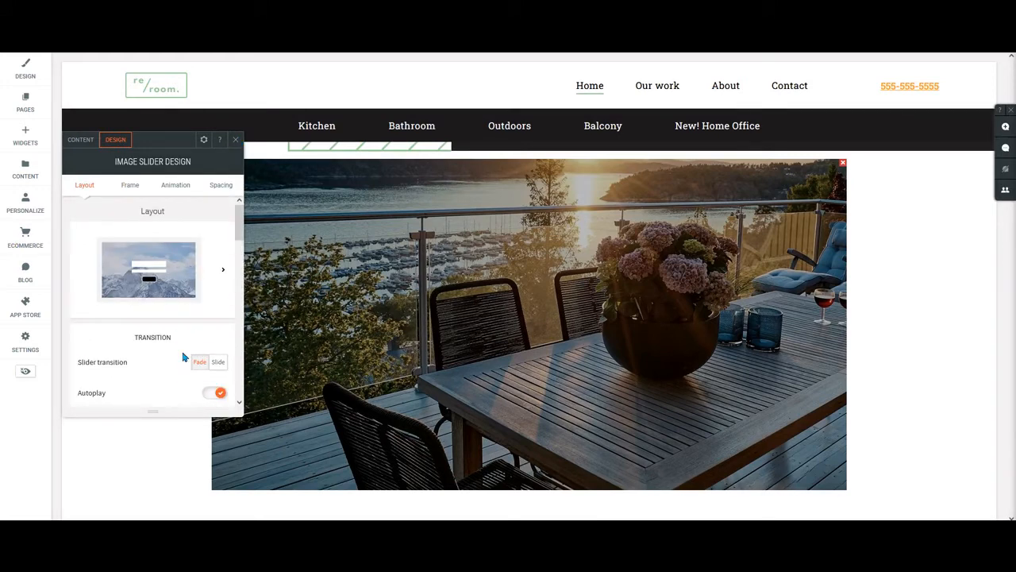
{"action": "left_click", "coordinate": [832, 324]}
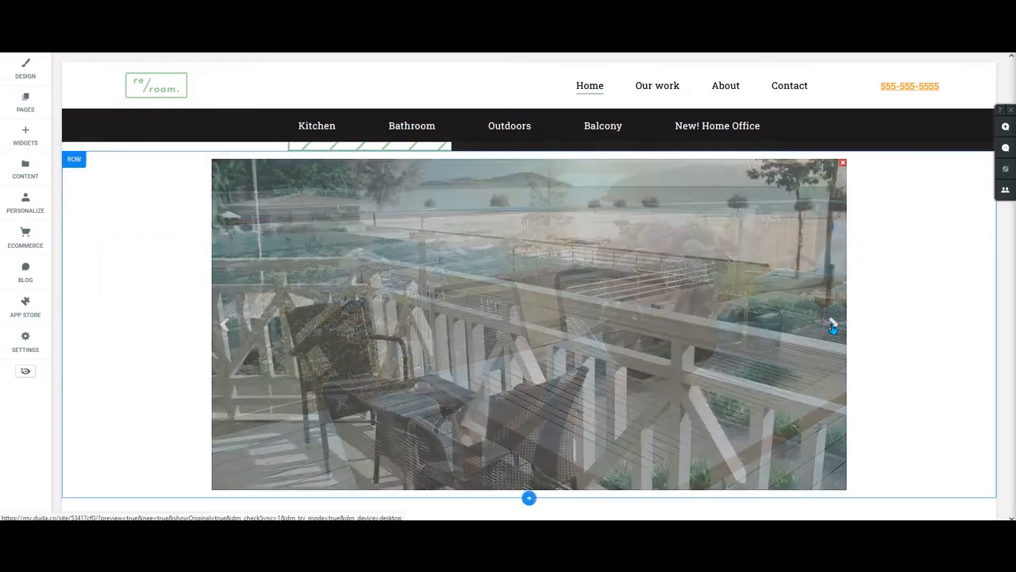
{"action": "left_click", "coordinate": [158, 292]}
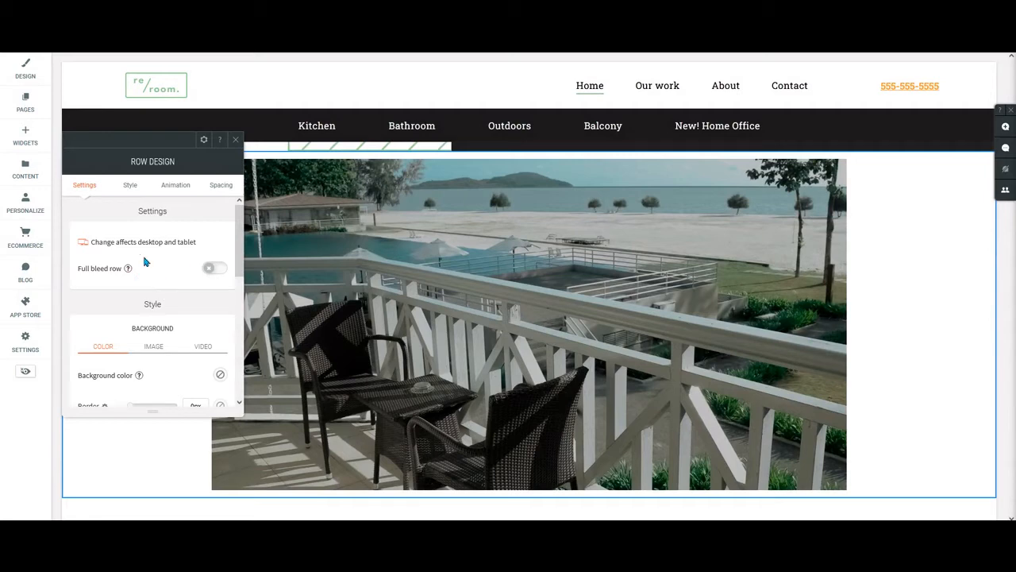
{"action": "scroll", "coordinate": [166, 241], "scroll_direction": "down", "scroll_amount": 2}
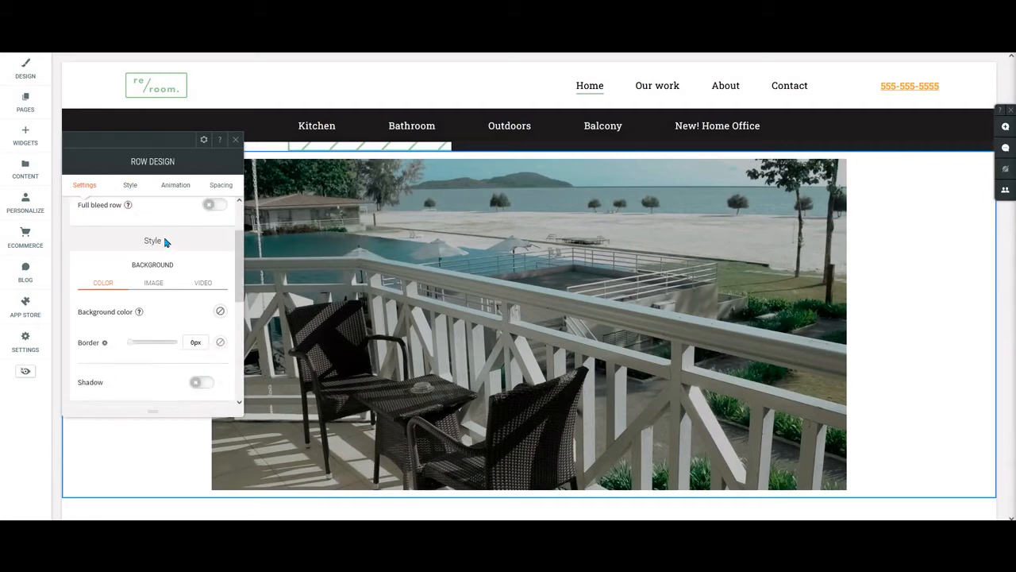
{"action": "left_click", "coordinate": [234, 141]}
Try the Slide transition in the image slider's design settings and switch it back to Fade.
{"action": "left_click", "coordinate": [834, 326]}
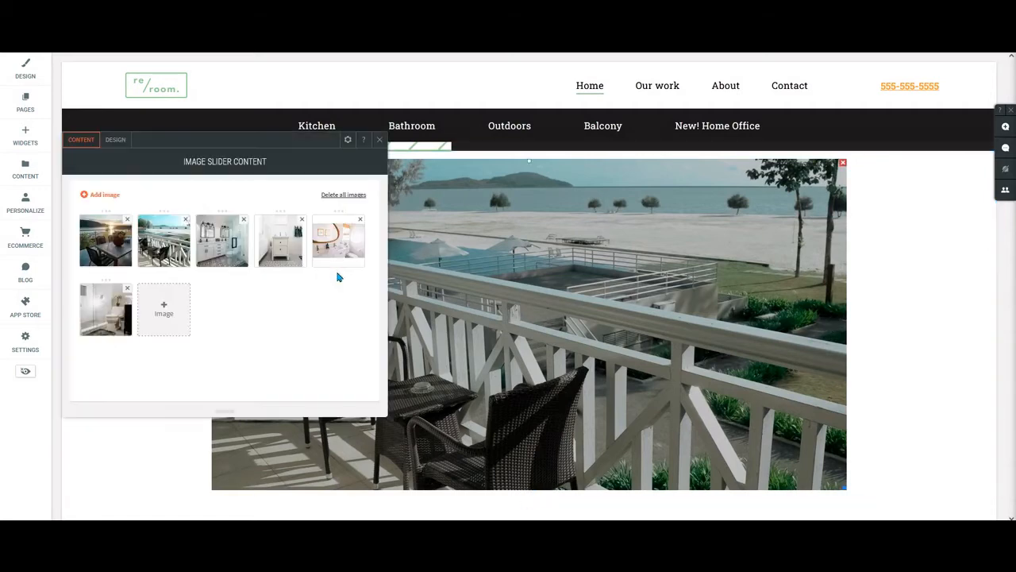
{"action": "left_click", "coordinate": [110, 142]}
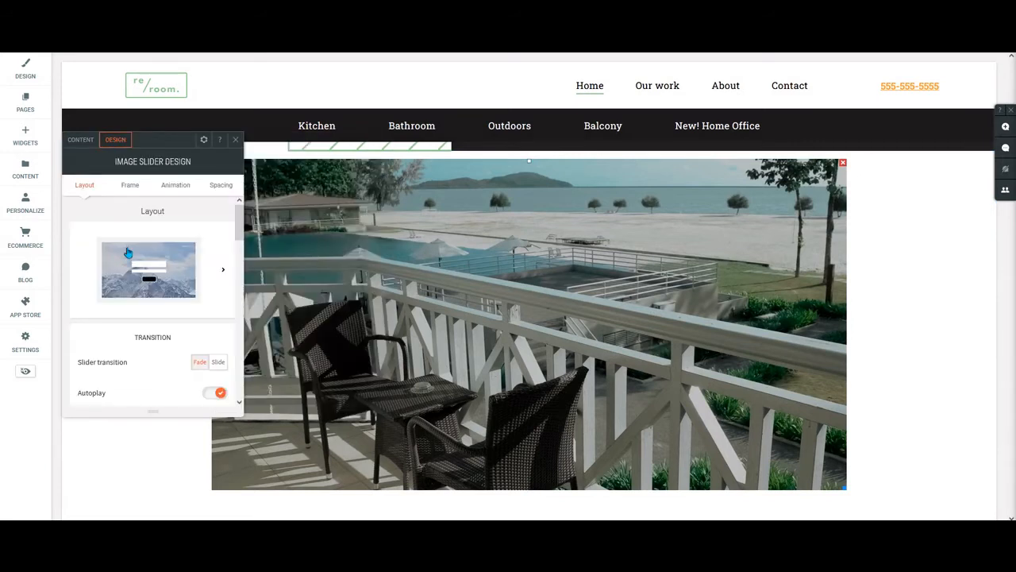
{"action": "scroll", "coordinate": [157, 251], "scroll_direction": "down", "scroll_amount": 3}
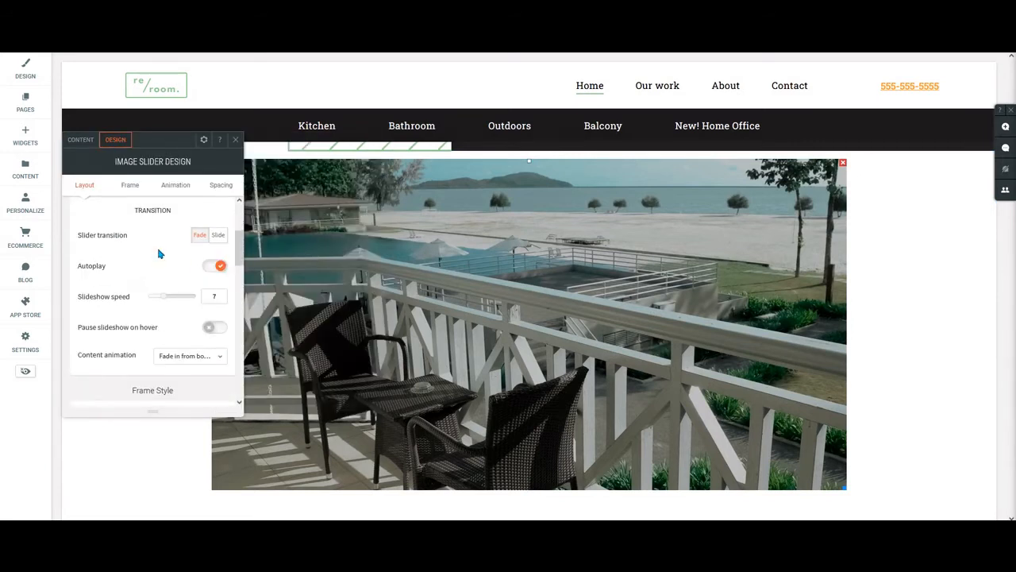
{"action": "scroll", "coordinate": [158, 262], "scroll_direction": "up", "scroll_amount": 3}
{"action": "scroll", "coordinate": [183, 273], "scroll_direction": "down", "scroll_amount": 2}
{"action": "scroll", "coordinate": [195, 278], "scroll_direction": "down", "scroll_amount": 2}
{"action": "left_click", "coordinate": [216, 235]}
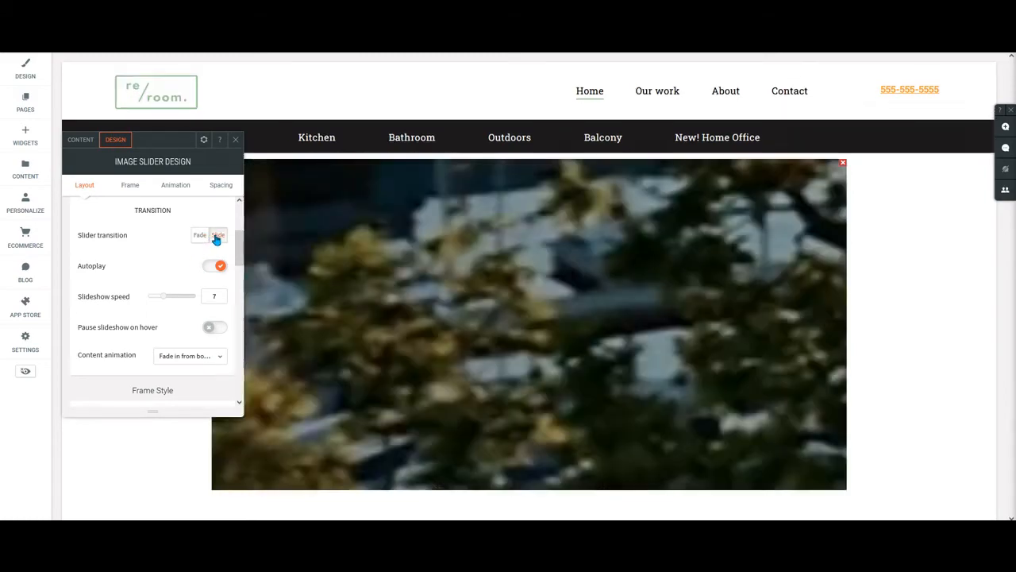
{"action": "left_click", "coordinate": [201, 237]}
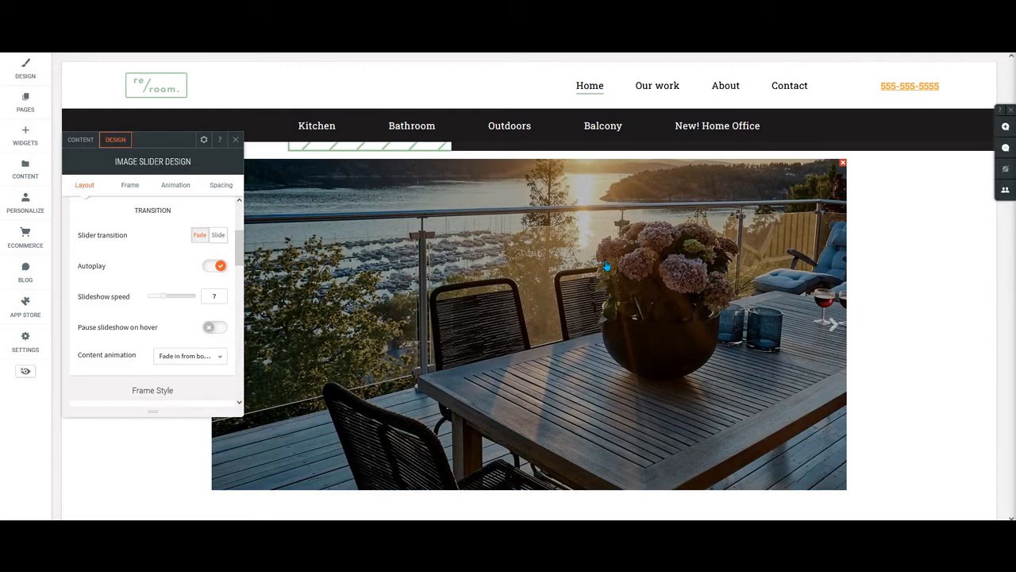
Turn off autoplay for the image slider and advance manually through its slides.
{"action": "scroll", "coordinate": [132, 250], "scroll_direction": "down", "scroll_amount": 1}
{"action": "scroll", "coordinate": [134, 250], "scroll_direction": "up", "scroll_amount": 1}
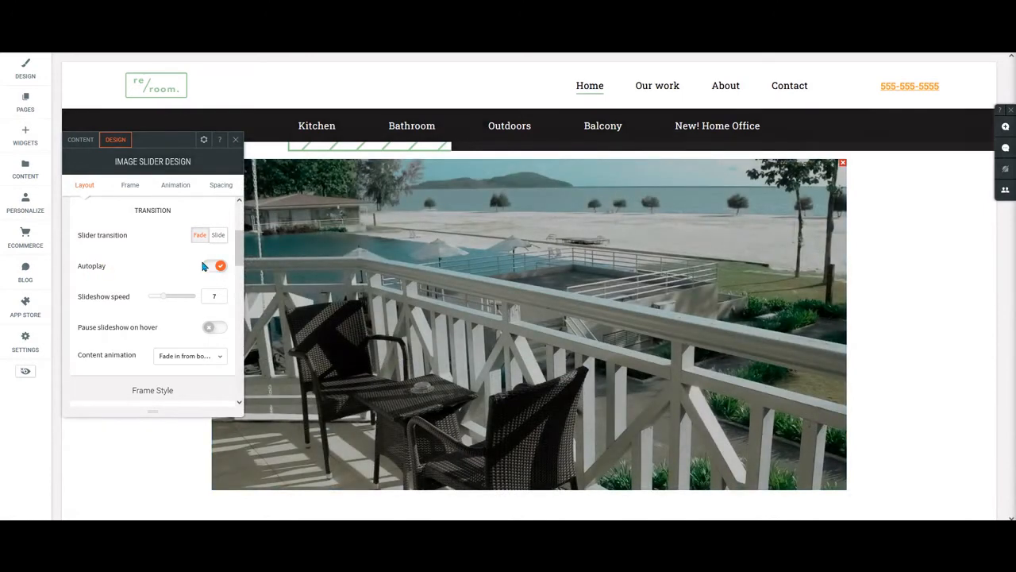
{"action": "left_click", "coordinate": [216, 267]}
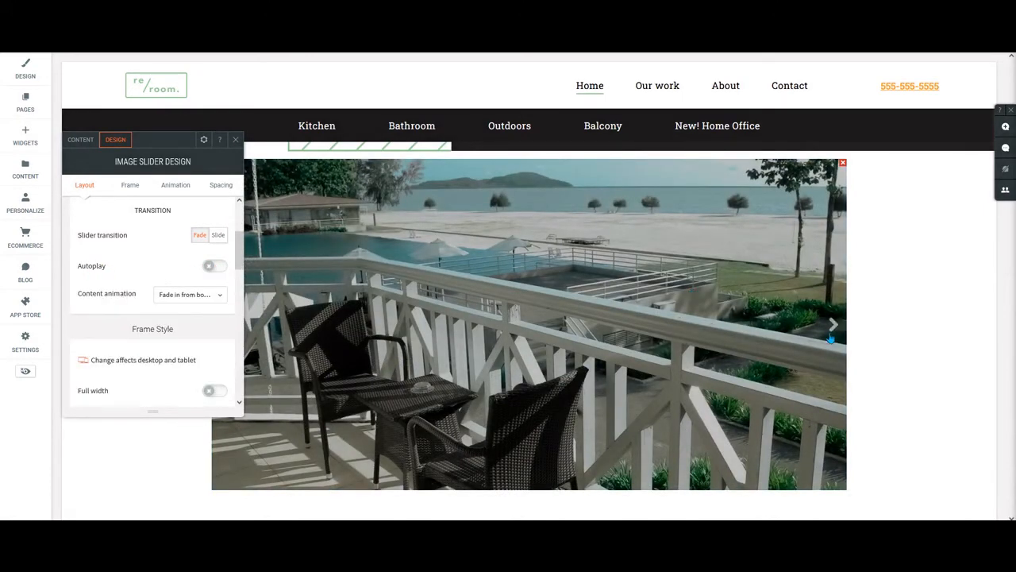
{"action": "left_click", "coordinate": [832, 325]}
{"action": "left_click", "coordinate": [832, 325]}
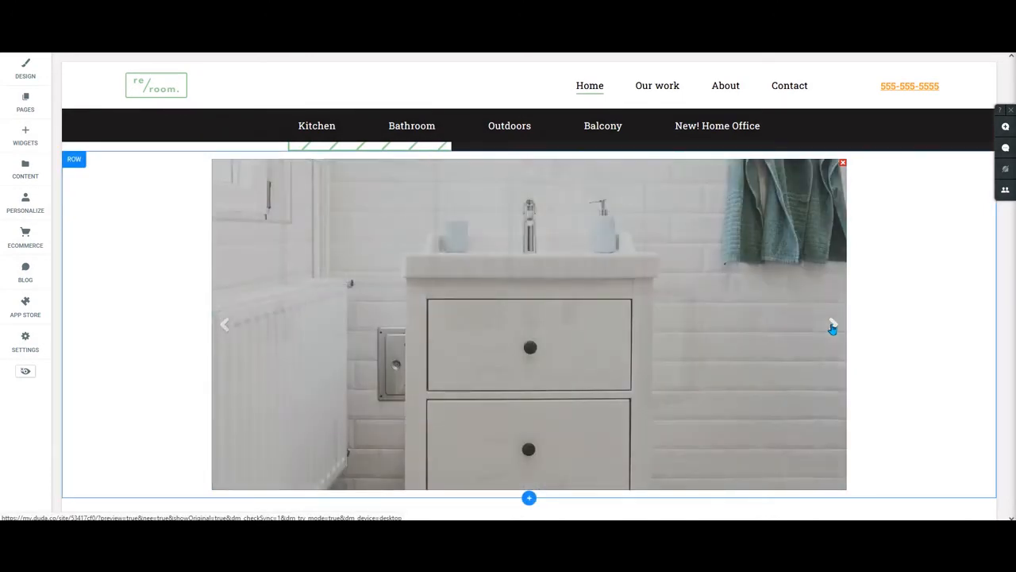
Advance the image slider to another slide and turn autoplay back on in its design settings.
{"action": "left_click", "coordinate": [832, 326]}
{"action": "left_click", "coordinate": [527, 320]}
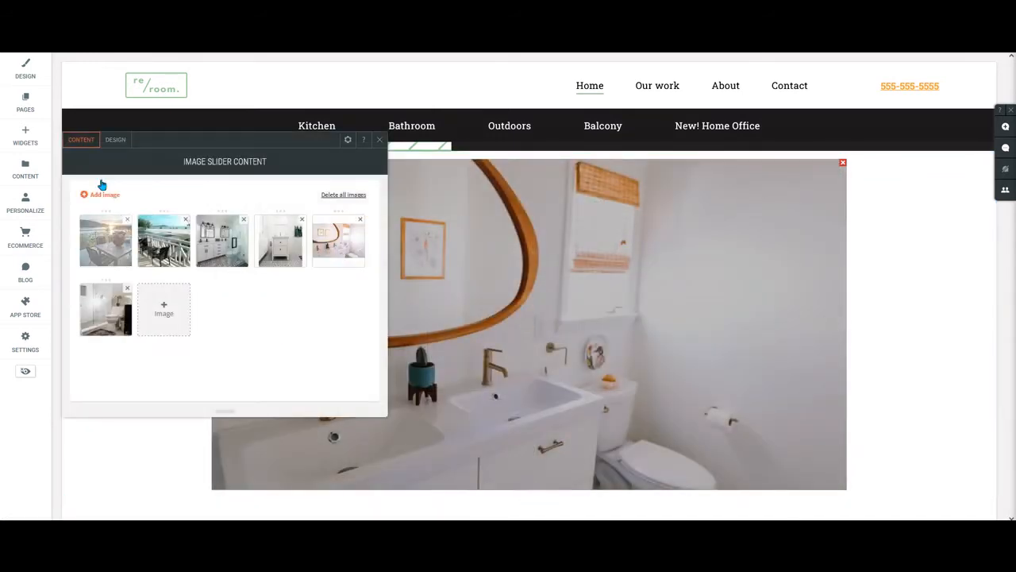
{"action": "left_click", "coordinate": [115, 139]}
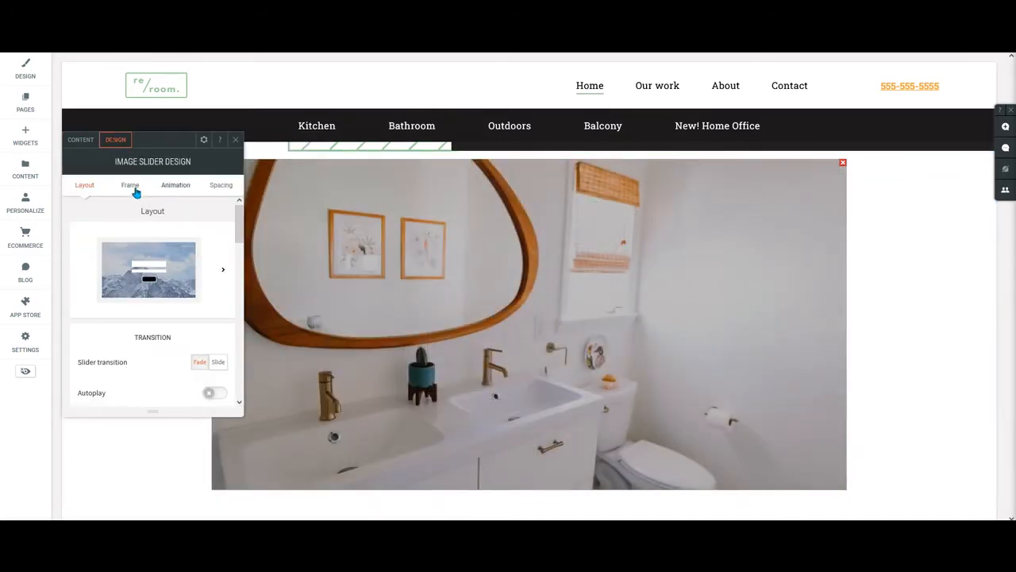
{"action": "scroll", "coordinate": [195, 249], "scroll_direction": "down", "scroll_amount": 1}
{"action": "scroll", "coordinate": [195, 250], "scroll_direction": "down", "scroll_amount": 1}
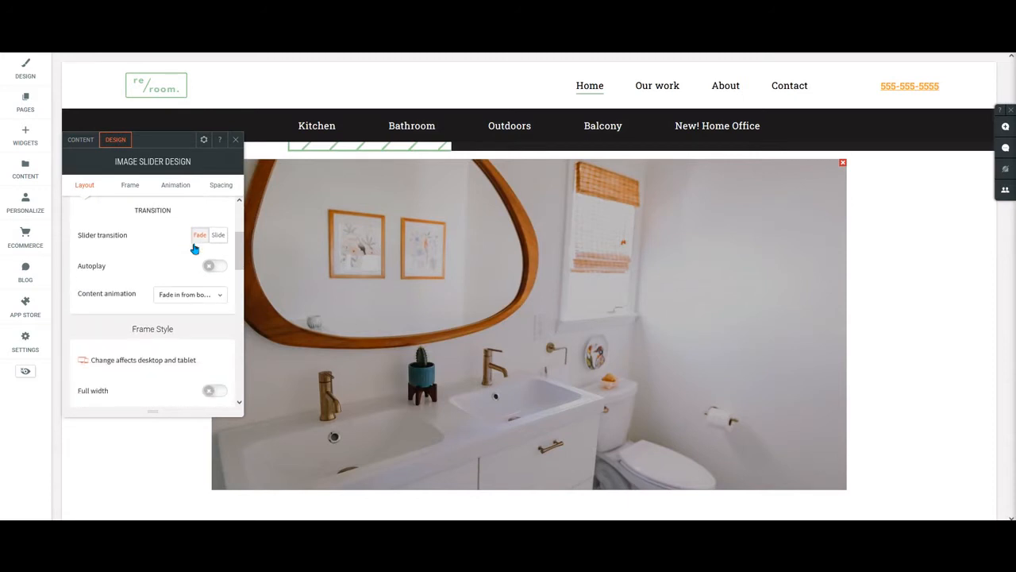
{"action": "left_click", "coordinate": [210, 266]}
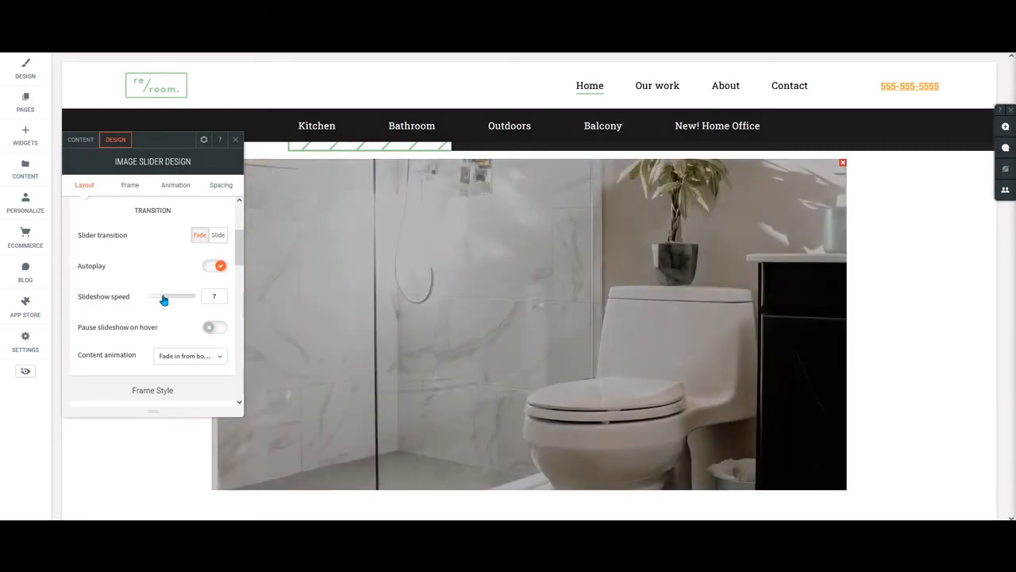
Test fast and slow slideshow speeds, set the speed to 6, and turn on pausing the slideshow on hover.
{"action": "left_click_drag", "start_coordinate": [164, 299], "coordinate": [201, 294]}
{"action": "left_click_drag", "start_coordinate": [198, 297], "coordinate": [183, 302]}
{"action": "left_click_drag", "start_coordinate": [184, 298], "coordinate": [152, 301]}
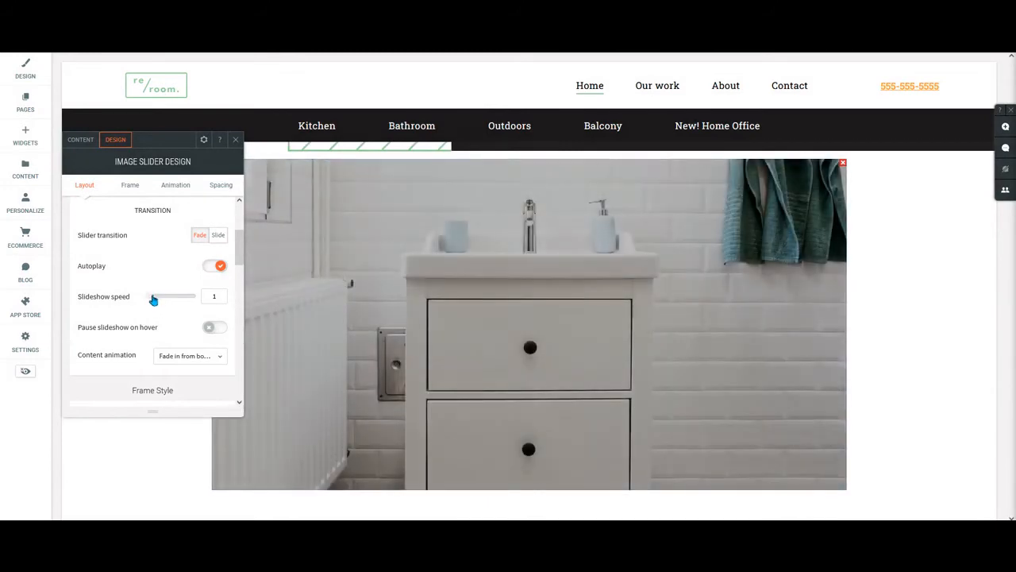
{"action": "left_click_drag", "start_coordinate": [153, 300], "coordinate": [164, 297]}
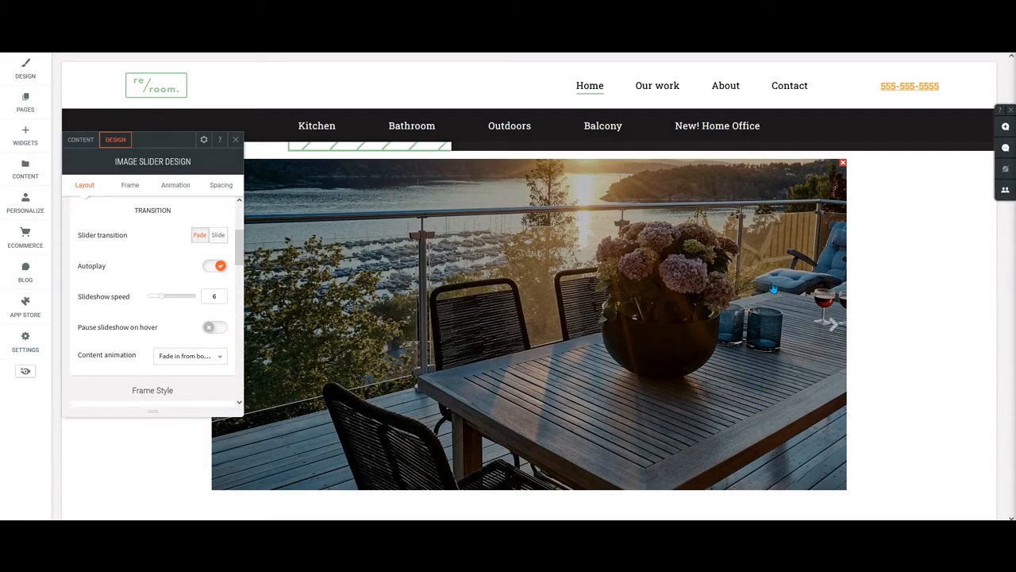
{"action": "scroll", "coordinate": [159, 269], "scroll_direction": "down", "scroll_amount": 2}
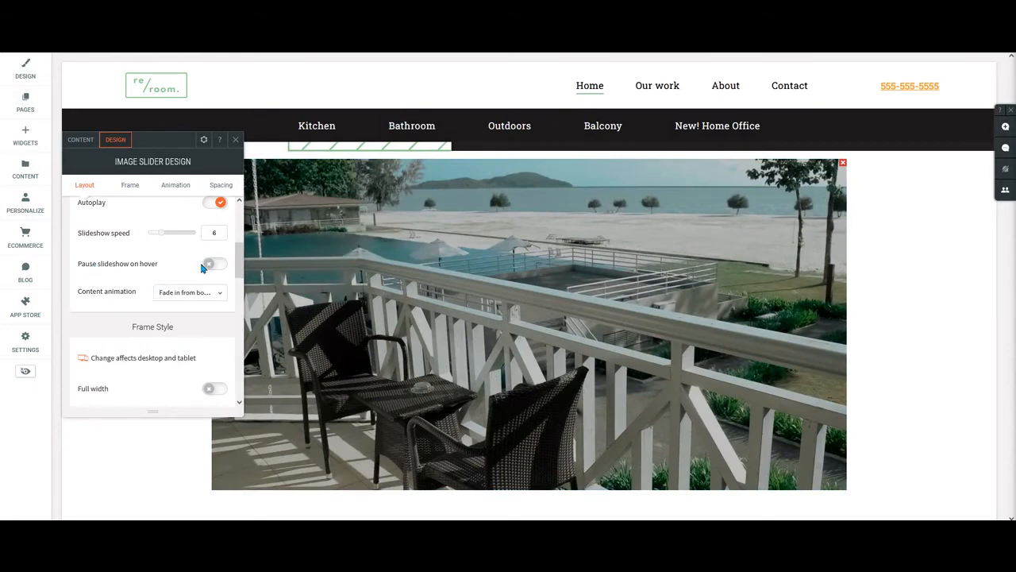
{"action": "left_click", "coordinate": [209, 265]}
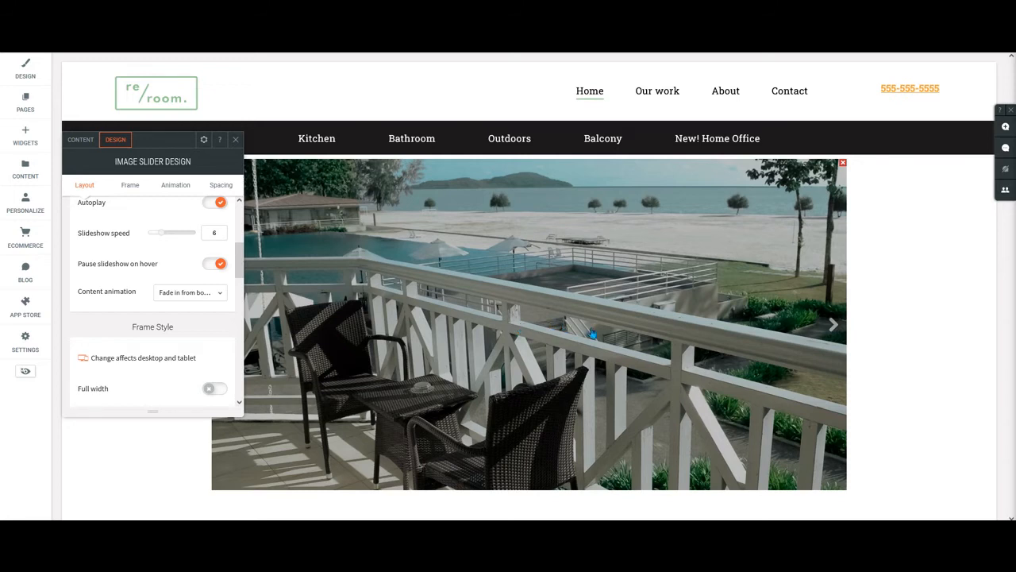
Try the Rotate in content animation on the image slider and replace it with Fade in.
{"action": "left_click", "coordinate": [195, 291]}
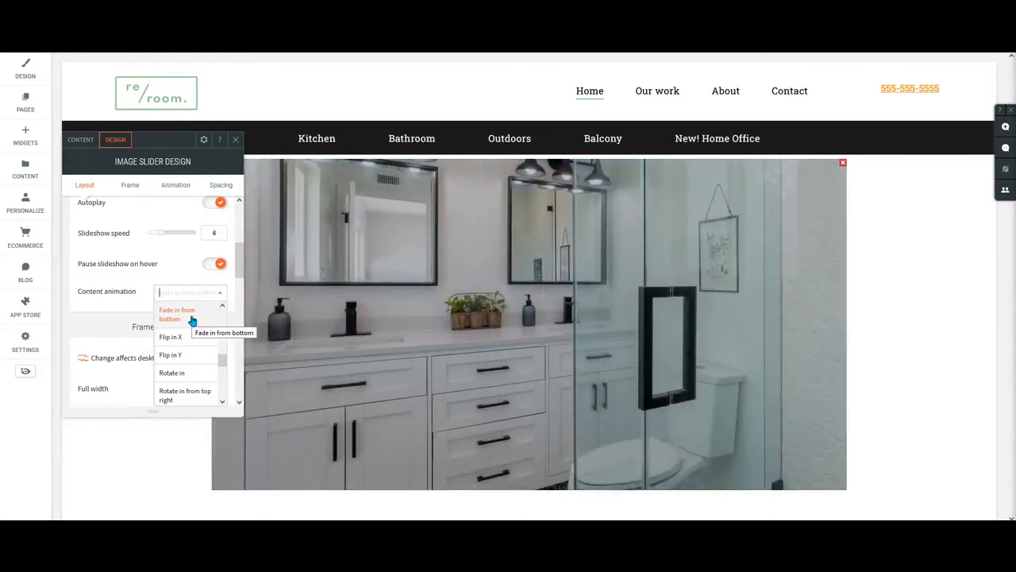
{"action": "left_click", "coordinate": [184, 372]}
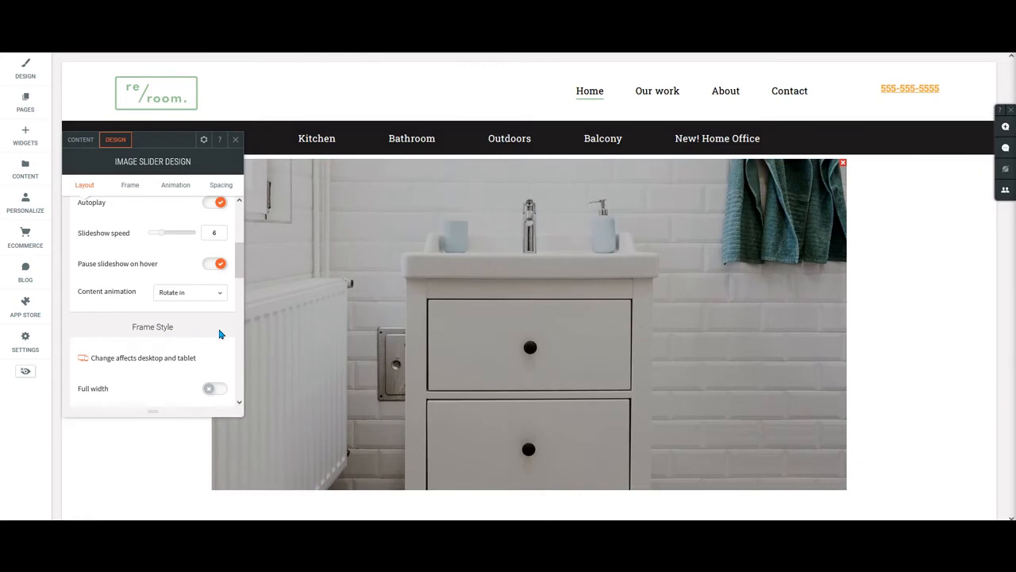
{"action": "left_click", "coordinate": [206, 294]}
{"action": "scroll", "coordinate": [191, 322], "scroll_direction": "up", "scroll_amount": 2}
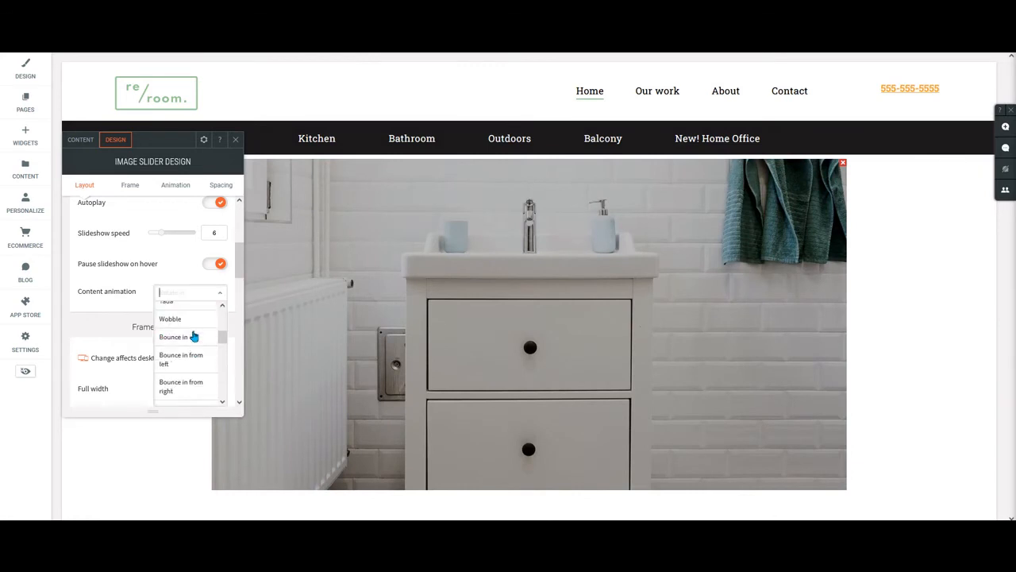
{"action": "scroll", "coordinate": [193, 335], "scroll_direction": "up", "scroll_amount": 3}
{"action": "scroll", "coordinate": [189, 342], "scroll_direction": "down", "scroll_amount": 1}
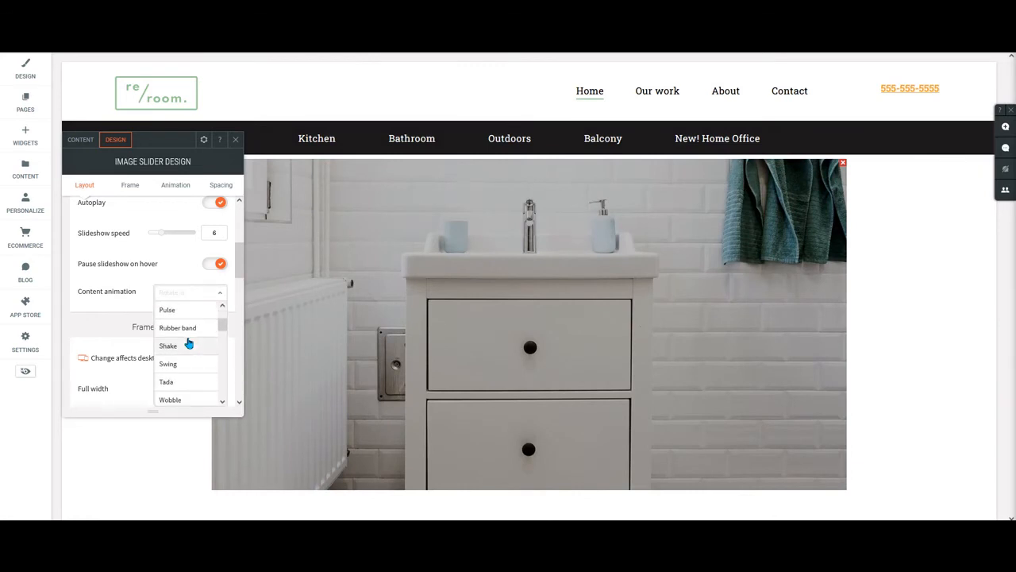
{"action": "scroll", "coordinate": [189, 340], "scroll_direction": "down", "scroll_amount": 4}
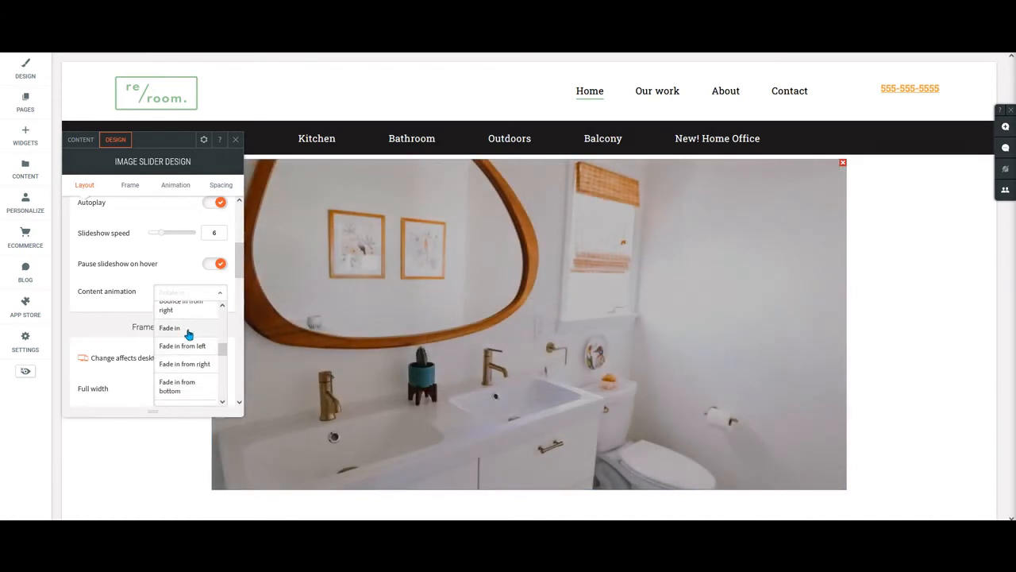
{"action": "left_click", "coordinate": [188, 328]}
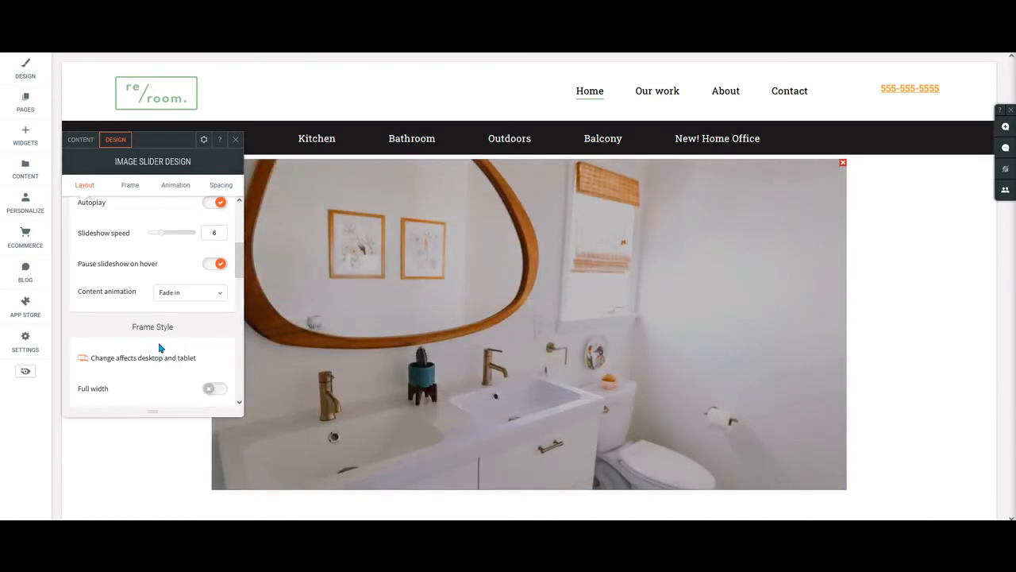
Set the image slider's frame width to the maximum of 1200 px.
{"action": "scroll", "coordinate": [159, 346], "scroll_direction": "up", "scroll_amount": 5}
{"action": "scroll", "coordinate": [147, 350], "scroll_direction": "down", "scroll_amount": 5}
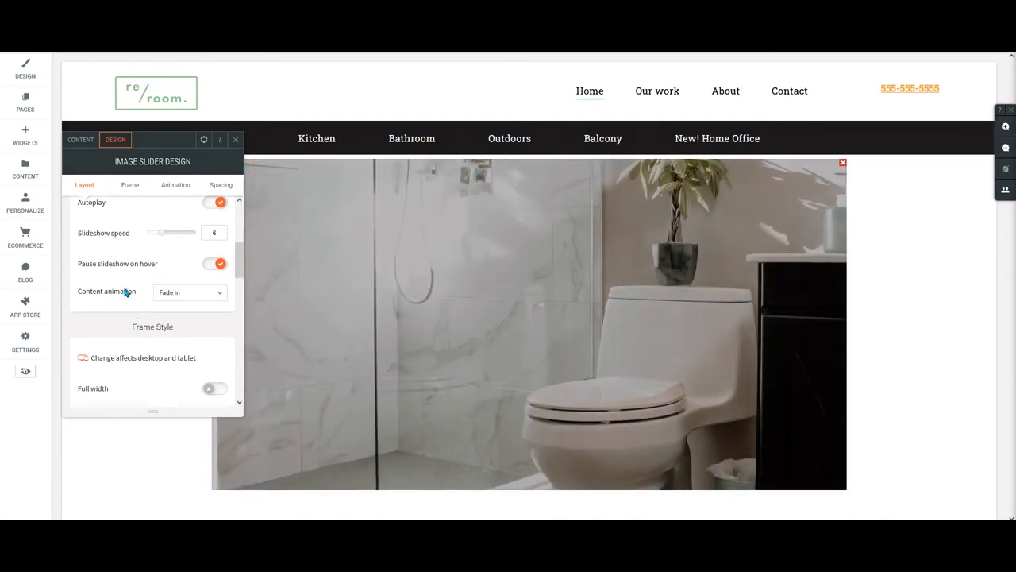
{"action": "scroll", "coordinate": [155, 292], "scroll_direction": "down", "scroll_amount": 2}
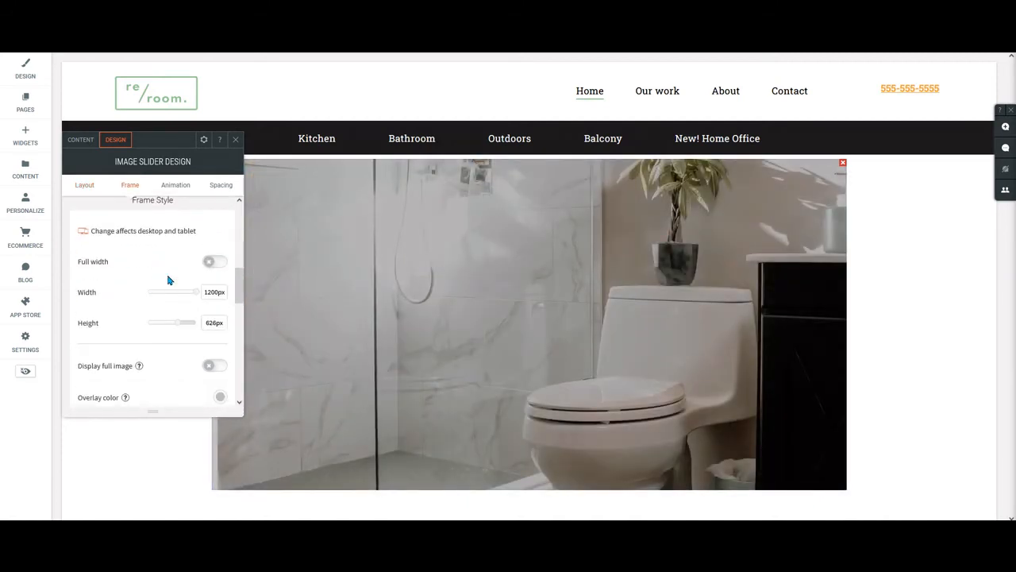
{"action": "scroll", "coordinate": [131, 276], "scroll_direction": "up", "scroll_amount": 1}
{"action": "scroll", "coordinate": [163, 294], "scroll_direction": "down", "scroll_amount": 1}
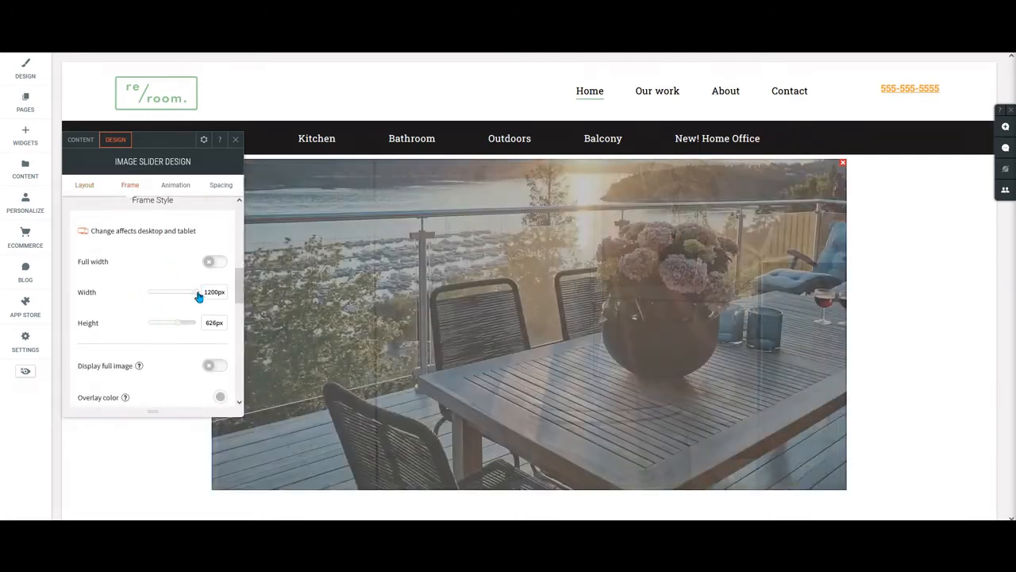
{"action": "mouse_move", "coordinate": [198, 295]}
{"action": "left_mouse_down"}
{"action": "mouse_move", "coordinate": [159, 293]}
{"action": "mouse_move", "coordinate": [208, 290]}
{"action": "left_mouse_up"}
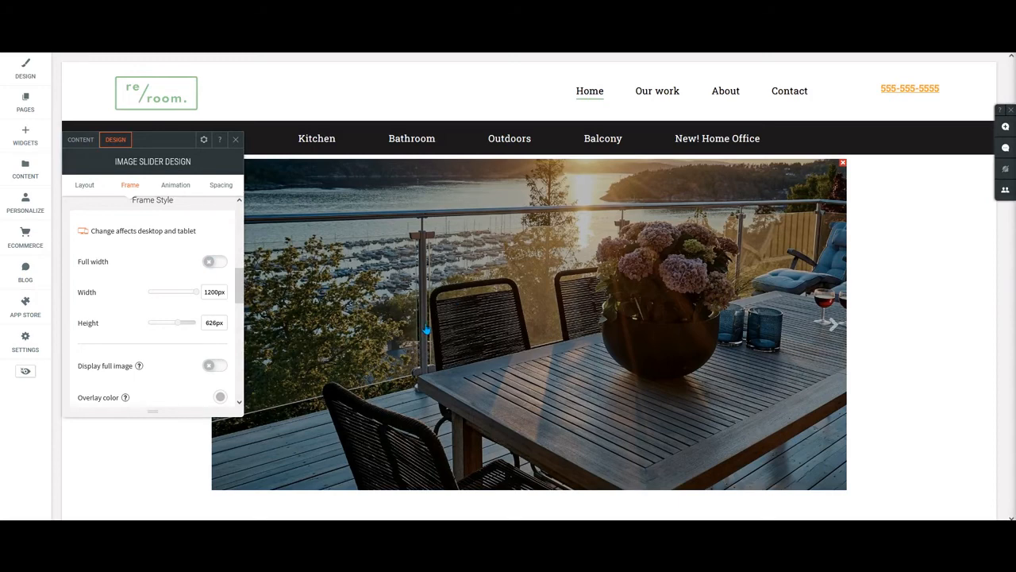
Remove the dark overlay color from the image slider by choosing the transparent saved color.
{"action": "scroll", "coordinate": [142, 339], "scroll_direction": "down", "scroll_amount": 2}
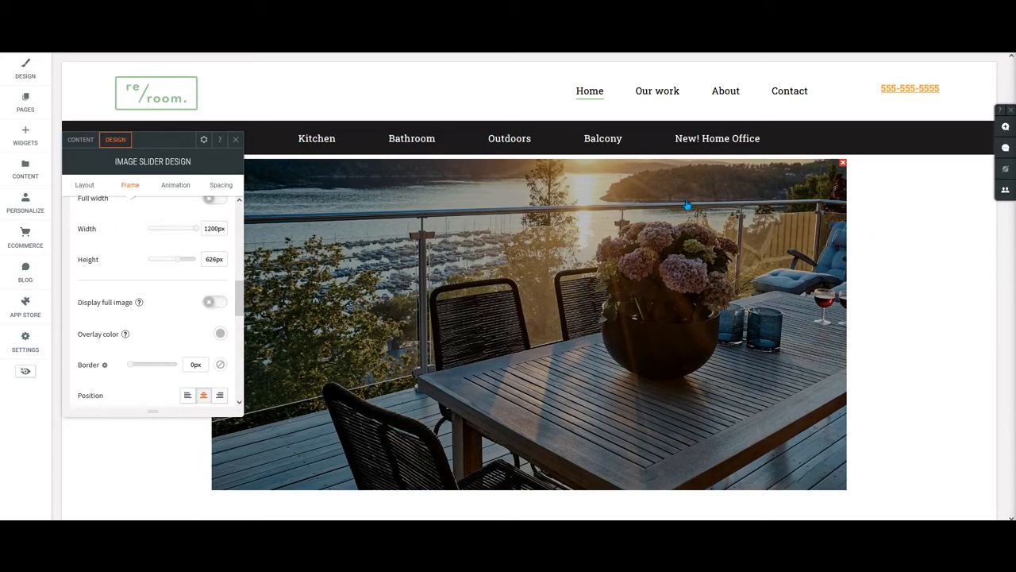
{"action": "scroll", "coordinate": [161, 337], "scroll_direction": "down", "scroll_amount": 2}
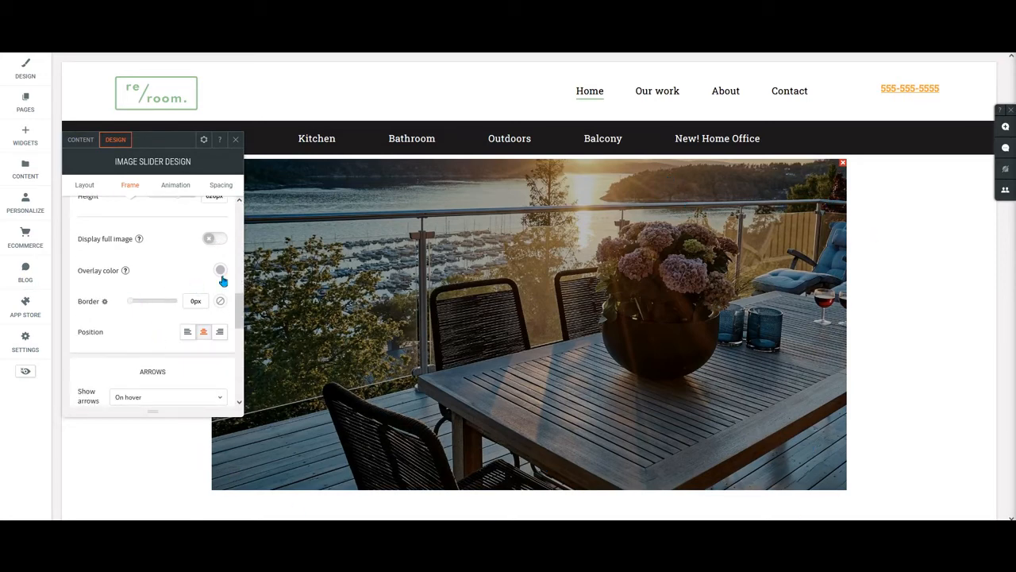
{"action": "left_click", "coordinate": [221, 271]}
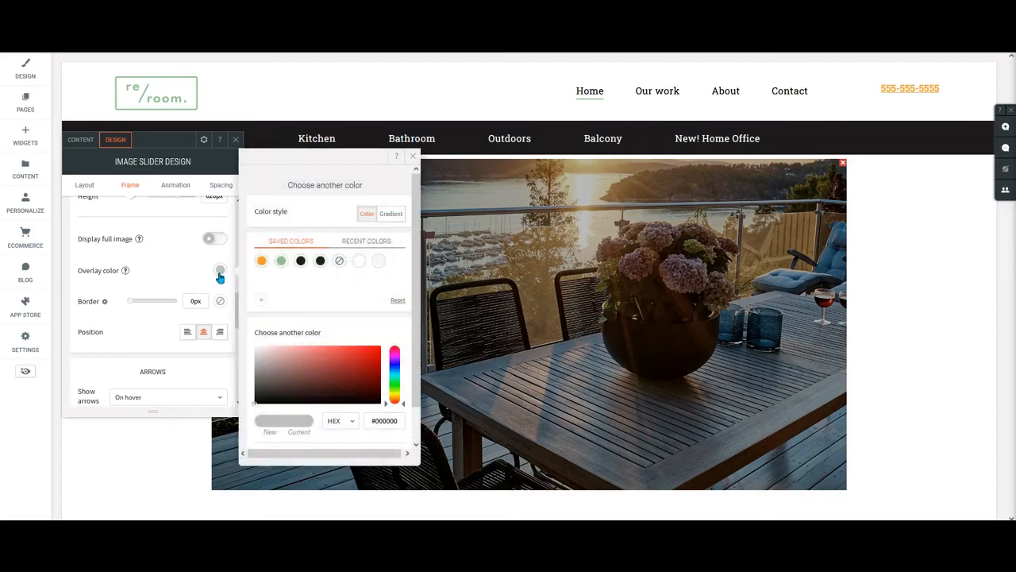
{"action": "left_click", "coordinate": [340, 262]}
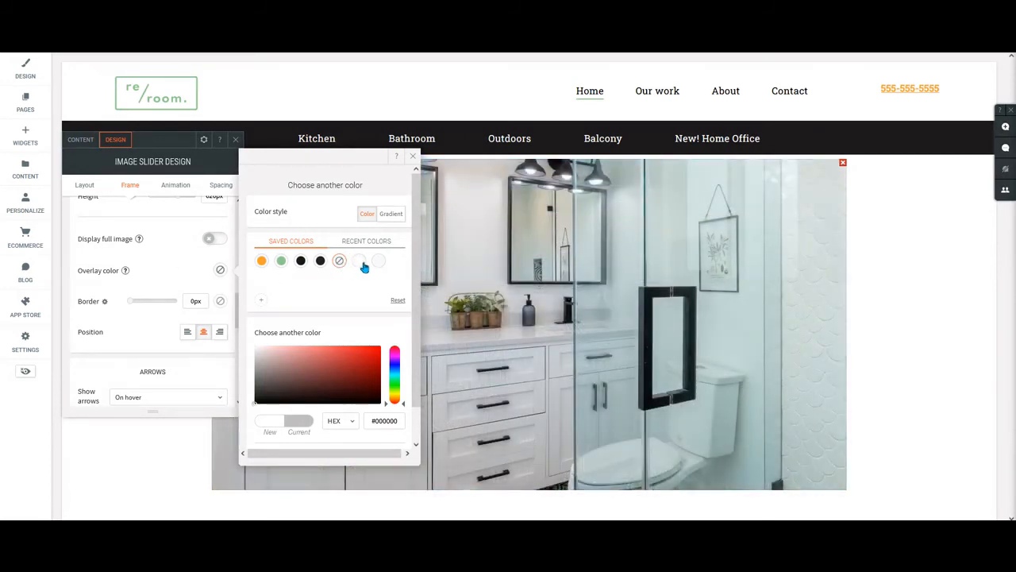
Try the #f6f6fb and white saved colors as the slider overlay and return to the transparent one.
{"action": "left_click", "coordinate": [378, 265]}
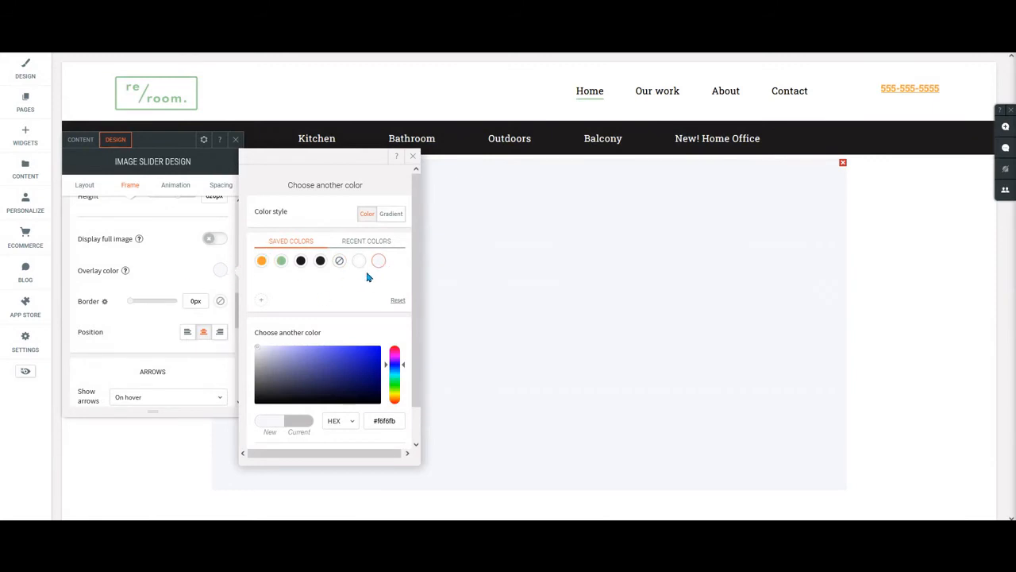
{"action": "left_click", "coordinate": [358, 263]}
{"action": "left_click", "coordinate": [340, 266]}
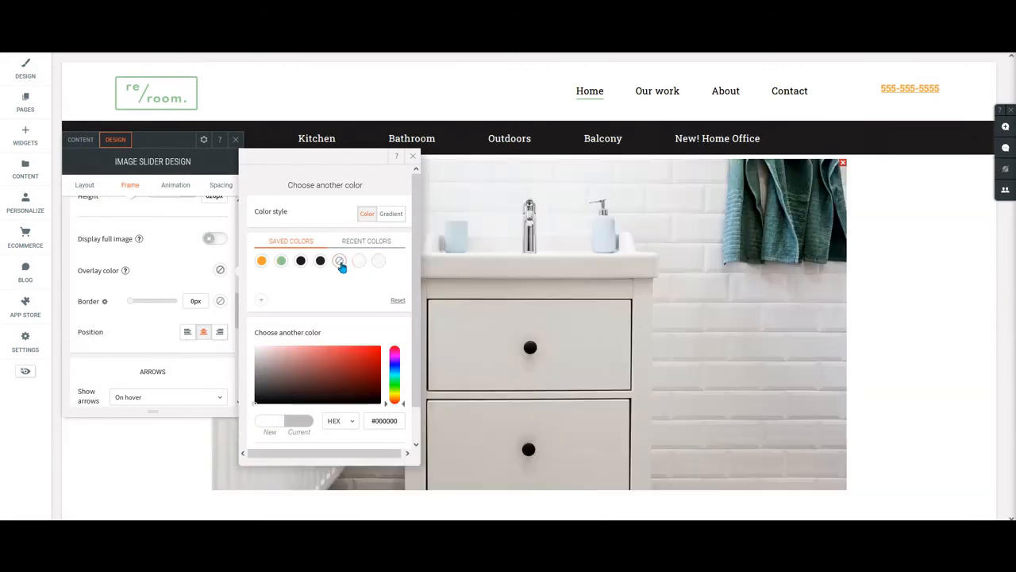
{"action": "left_click", "coordinate": [358, 264]}
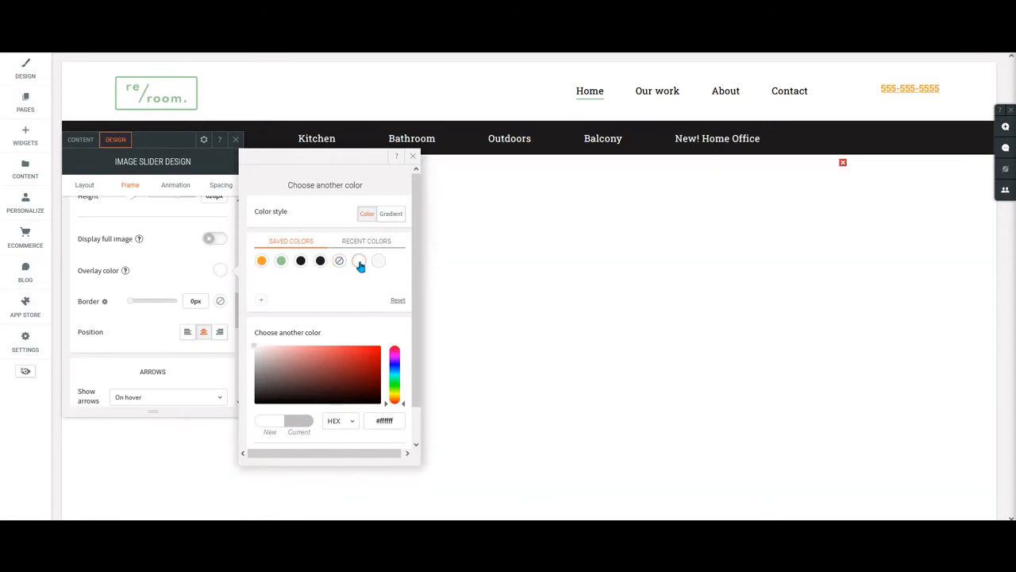
{"action": "left_click", "coordinate": [339, 263]}
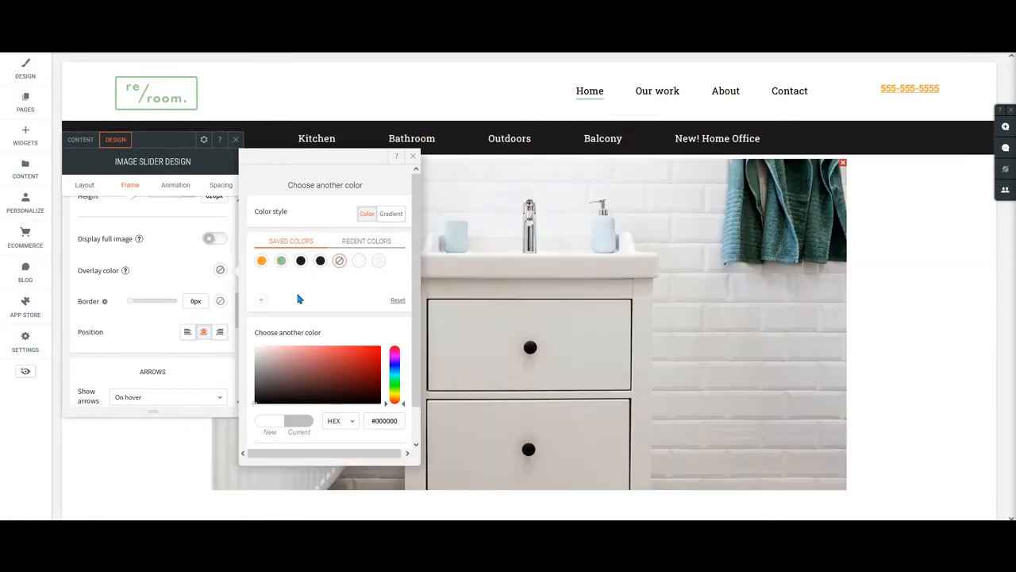
Try the black overlay at 100% opacity, return the opacity to 0%, and close the color picker.
{"action": "scroll", "coordinate": [338, 299], "scroll_direction": "down", "scroll_amount": 1}
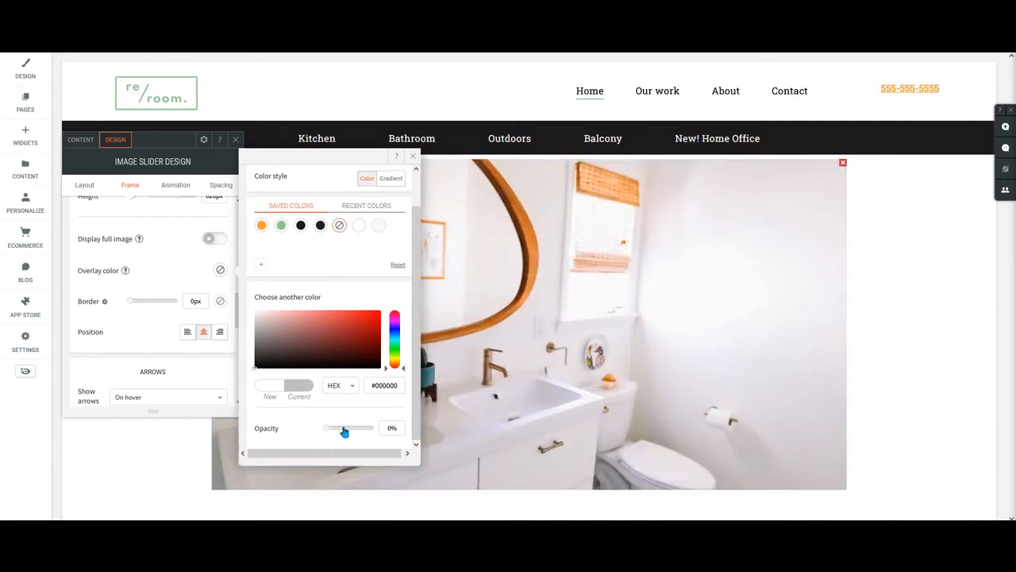
{"action": "left_click_drag", "start_coordinate": [329, 428], "coordinate": [393, 427]}
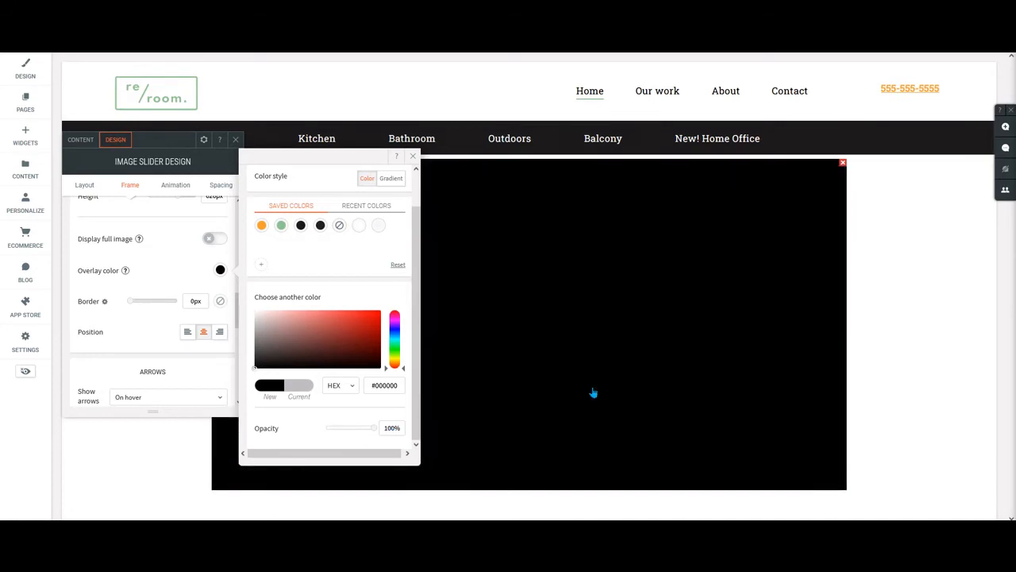
{"action": "left_click_drag", "start_coordinate": [374, 425], "coordinate": [326, 439]}
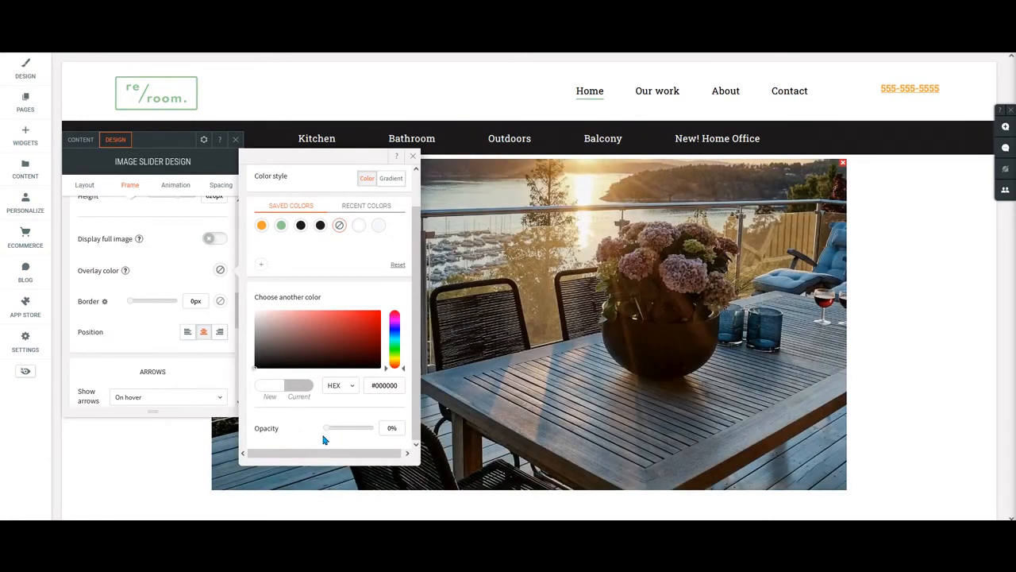
{"action": "left_click", "coordinate": [415, 158]}
Move the slider design window to uncover the left navigation arrow and choose On hover for showing arrows.
{"action": "scroll", "coordinate": [185, 273], "scroll_direction": "down", "scroll_amount": 3}
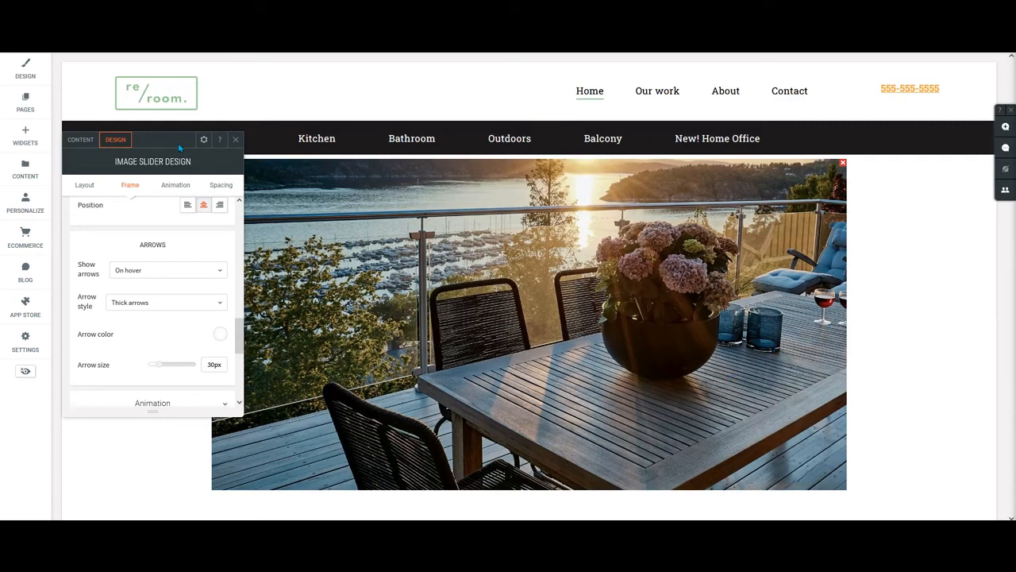
{"action": "left_click_drag", "start_coordinate": [181, 147], "coordinate": [504, 221]}
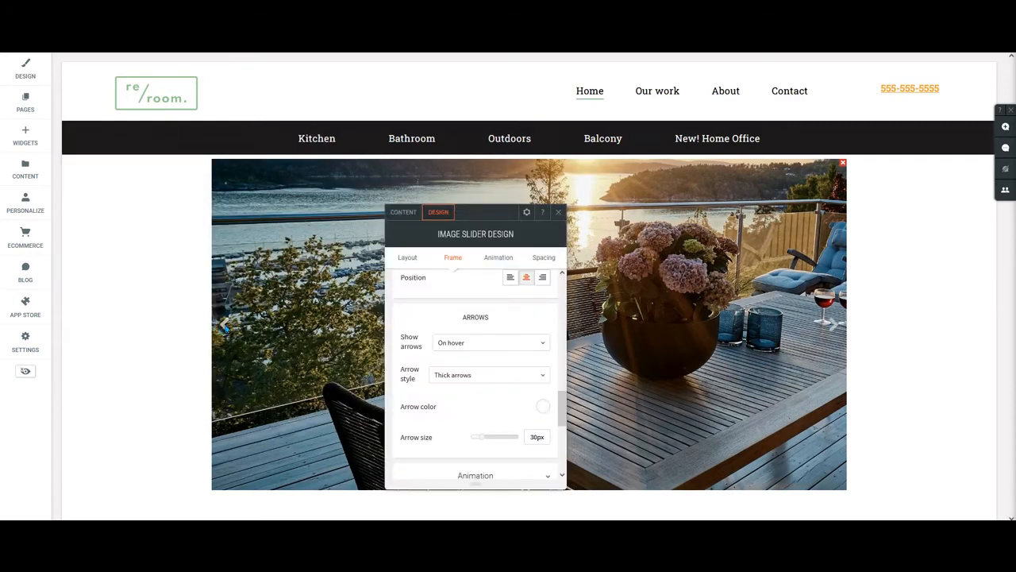
{"action": "left_click", "coordinate": [497, 343]}
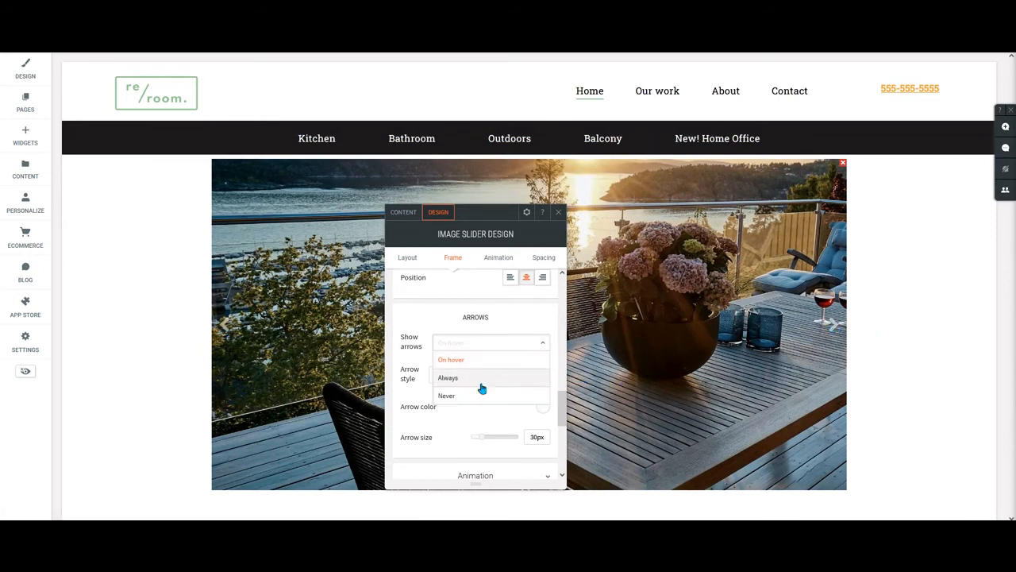
{"action": "left_click", "coordinate": [467, 360]}
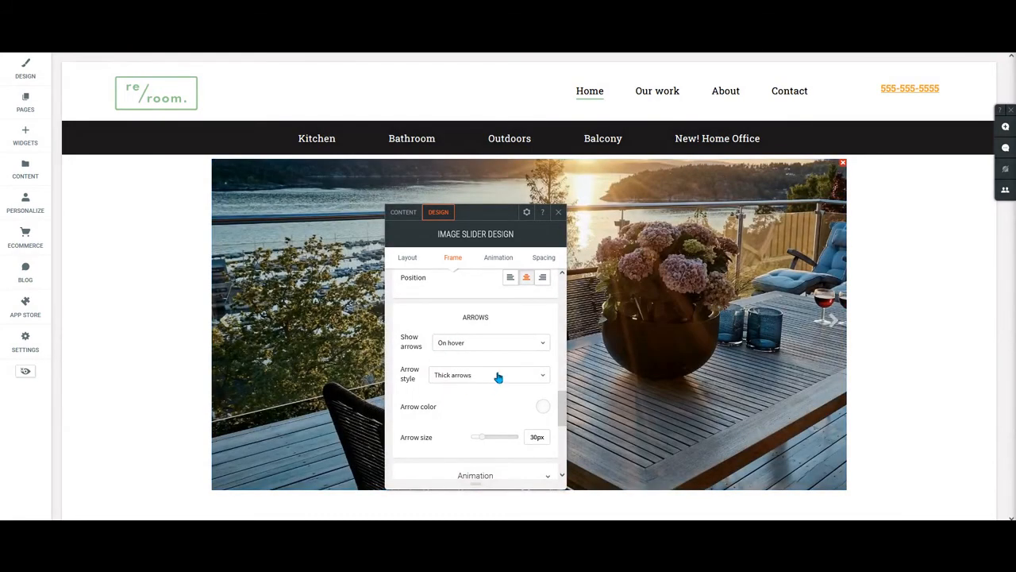
Preview Thin arrows as the slider's arrow style and change the style to Double arrows.
{"action": "left_click", "coordinate": [498, 374]}
{"action": "left_click", "coordinate": [475, 407]}
{"action": "mouse_move", "coordinate": [227, 336]}
{"action": "left_click", "coordinate": [497, 374]}
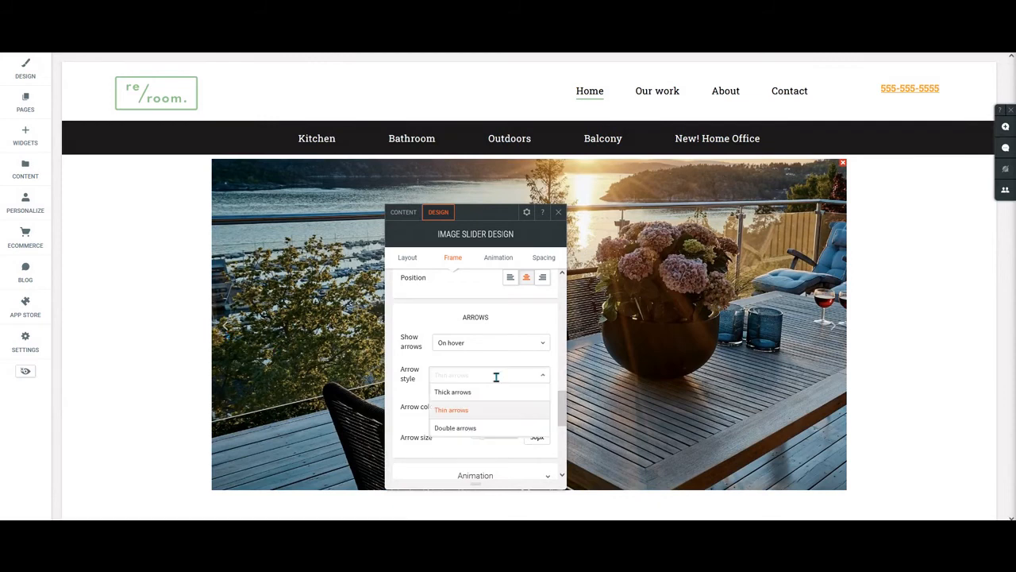
{"action": "left_click", "coordinate": [463, 426]}
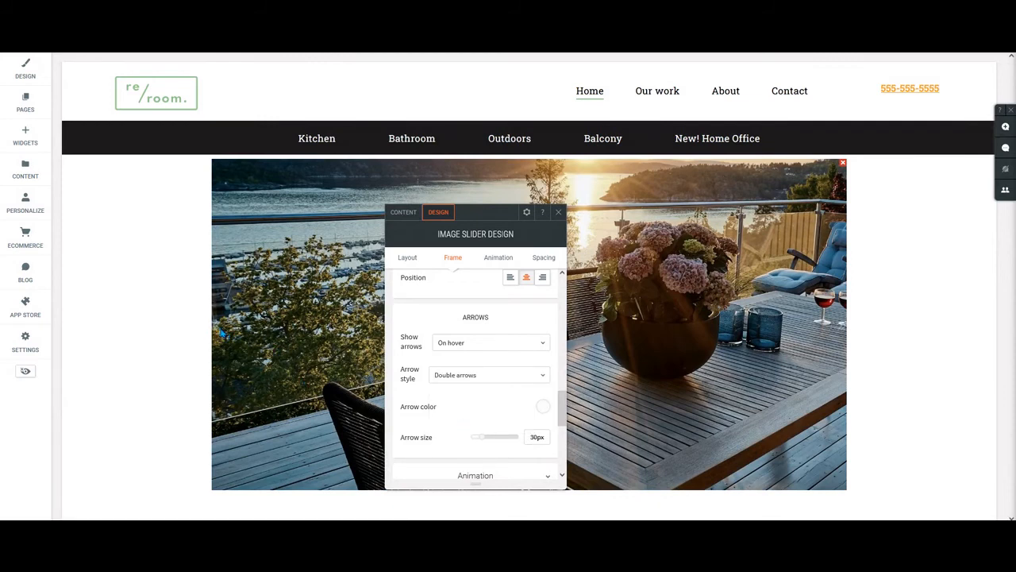
Set the slider's arrow style to Thick arrows and try a red arrow color.
{"action": "left_click", "coordinate": [461, 375]}
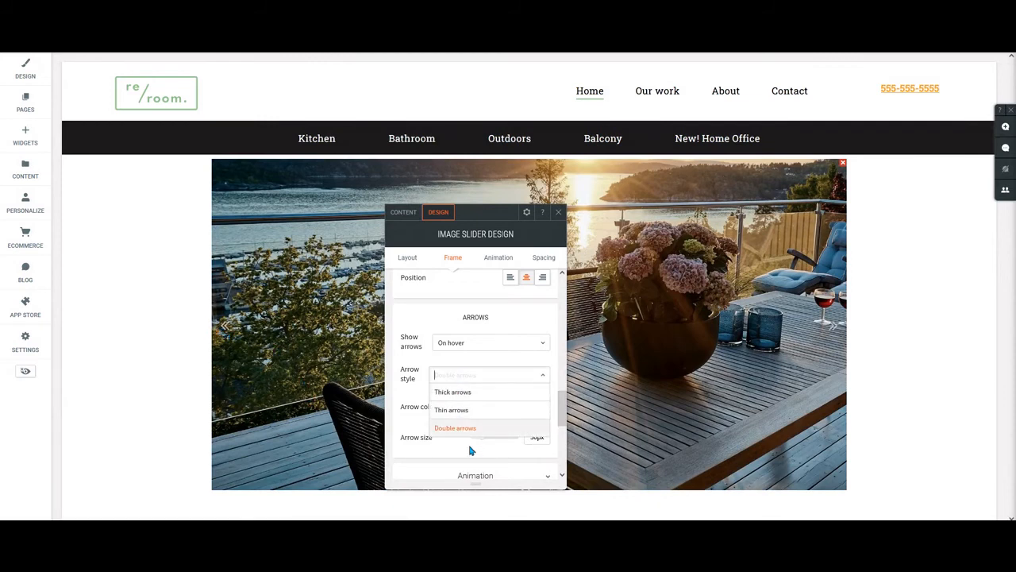
{"action": "left_click", "coordinate": [474, 393]}
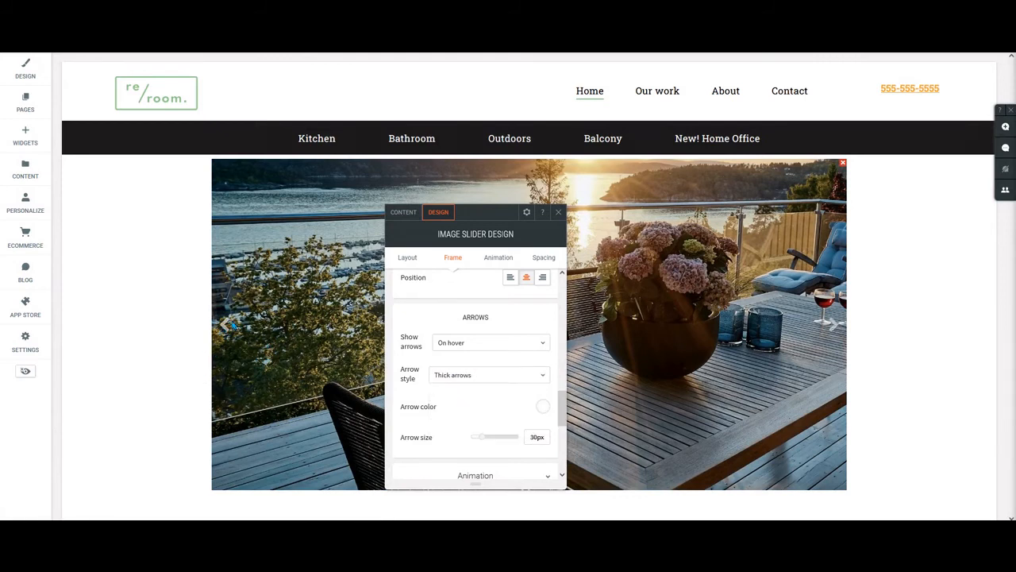
{"action": "scroll", "coordinate": [516, 378], "scroll_direction": "down", "scroll_amount": 2}
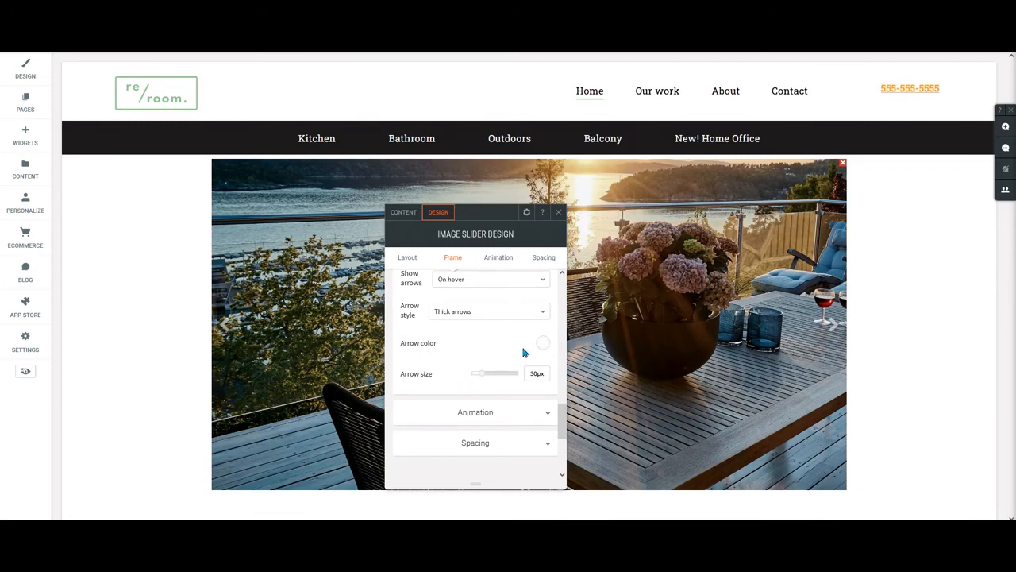
{"action": "left_click", "coordinate": [543, 343]}
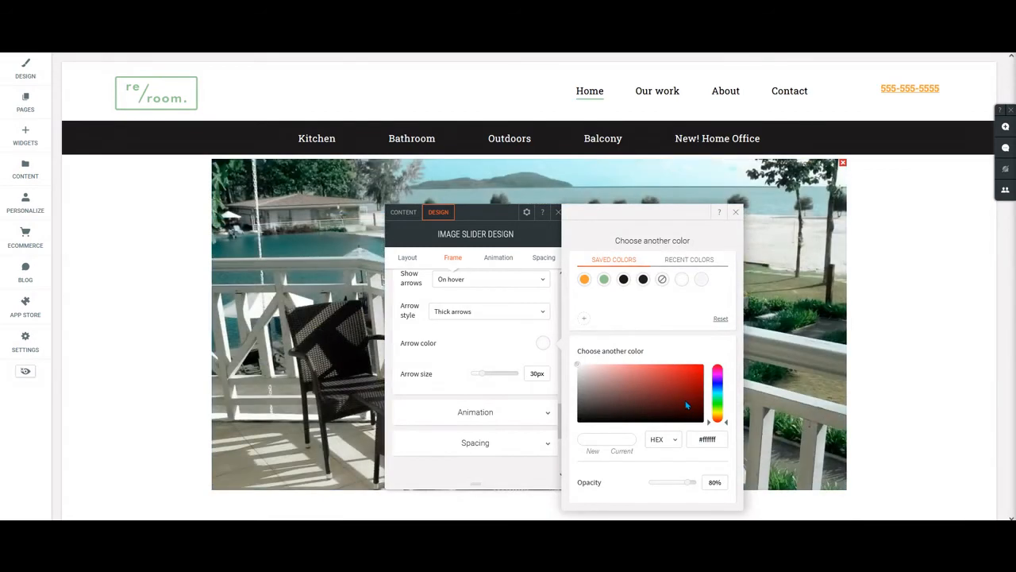
{"action": "left_click", "coordinate": [688, 375]}
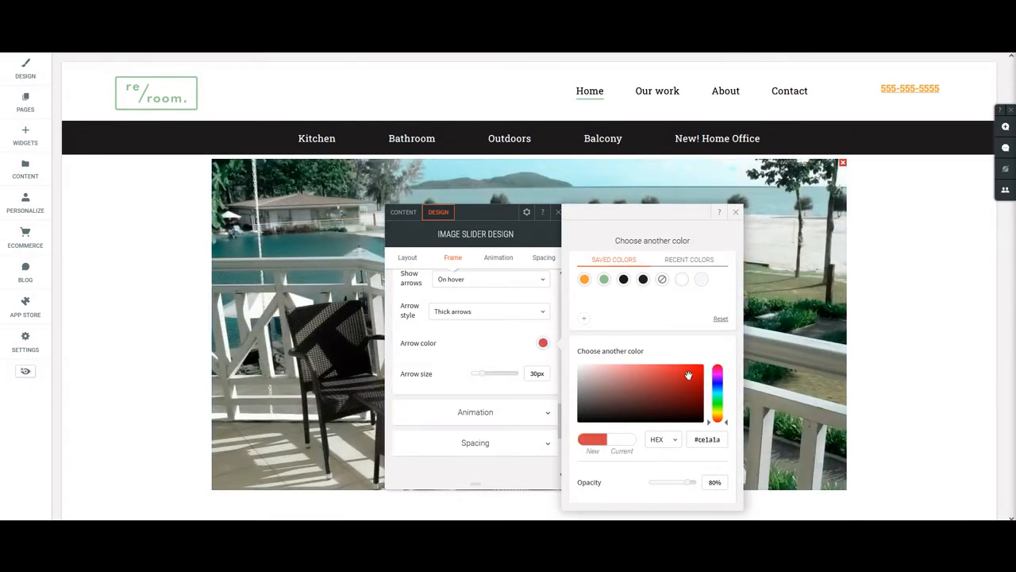
{"action": "mouse_move", "coordinate": [246, 325]}
Raise the arrow color's opacity to 100%, apply the #f6f6fb saved color to the arrows, and close the color picker.
{"action": "left_click_drag", "start_coordinate": [691, 482], "coordinate": [705, 480]}
{"action": "left_click", "coordinate": [701, 279]}
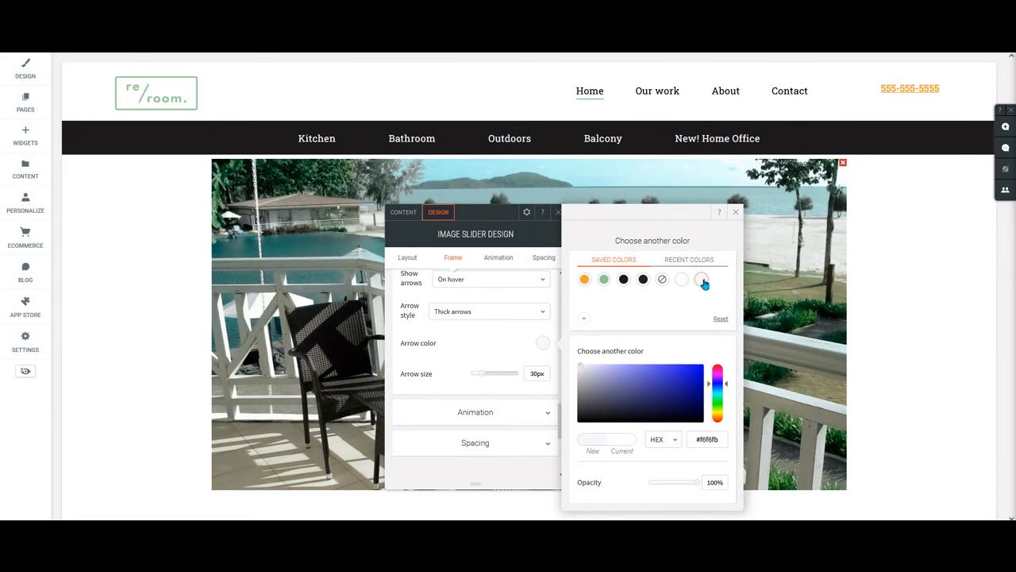
{"action": "mouse_move", "coordinate": [357, 367]}
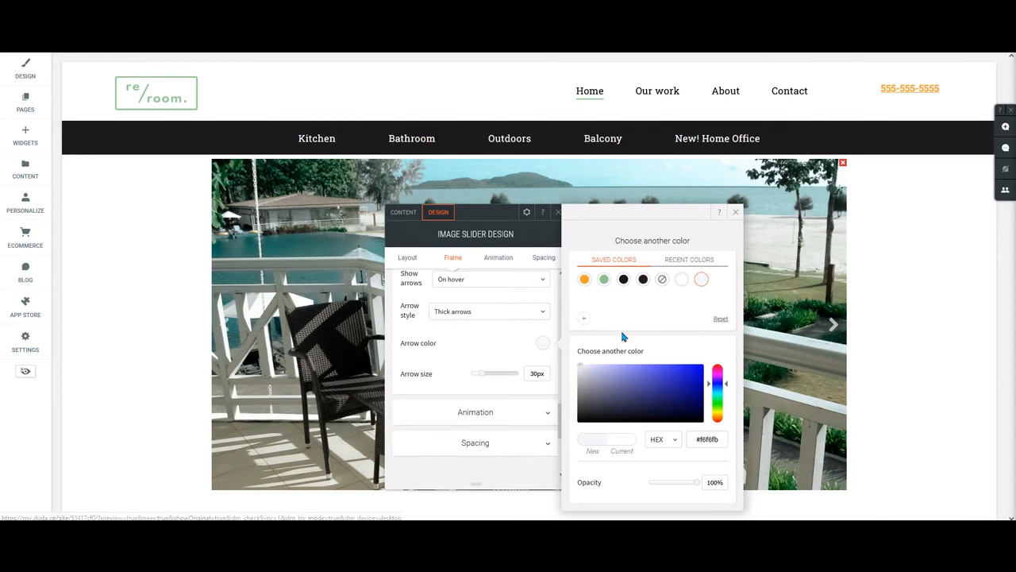
{"action": "left_click", "coordinate": [735, 212]}
Try several slider arrow sizes, including 62px, and settle on an arrow size of 49px.
{"action": "scroll", "coordinate": [445, 389], "scroll_direction": "down", "scroll_amount": 3}
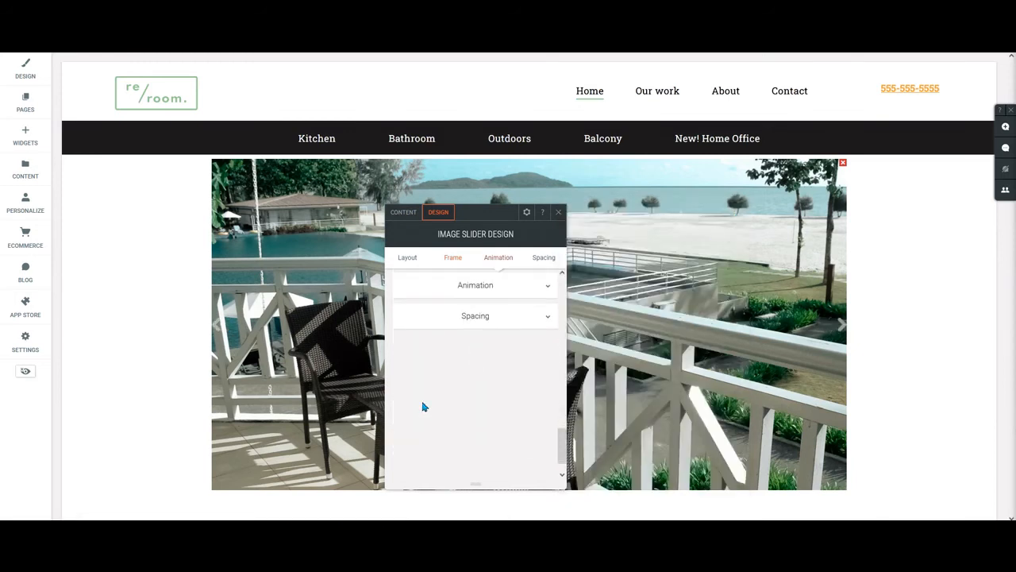
{"action": "scroll", "coordinate": [461, 397], "scroll_direction": "up", "scroll_amount": 3}
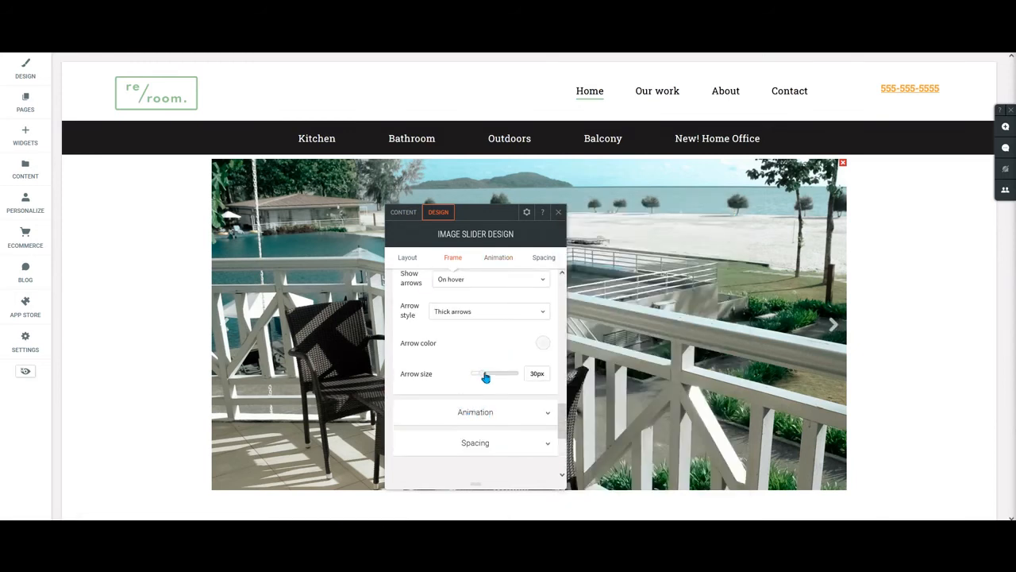
{"action": "mouse_move", "coordinate": [484, 378]}
{"action": "left_mouse_down"}
{"action": "mouse_move", "coordinate": [528, 379]}
{"action": "mouse_move", "coordinate": [477, 374]}
{"action": "left_mouse_up"}
{"action": "left_click_drag", "start_coordinate": [480, 381], "coordinate": [485, 380]}
{"action": "left_click", "coordinate": [504, 379]}
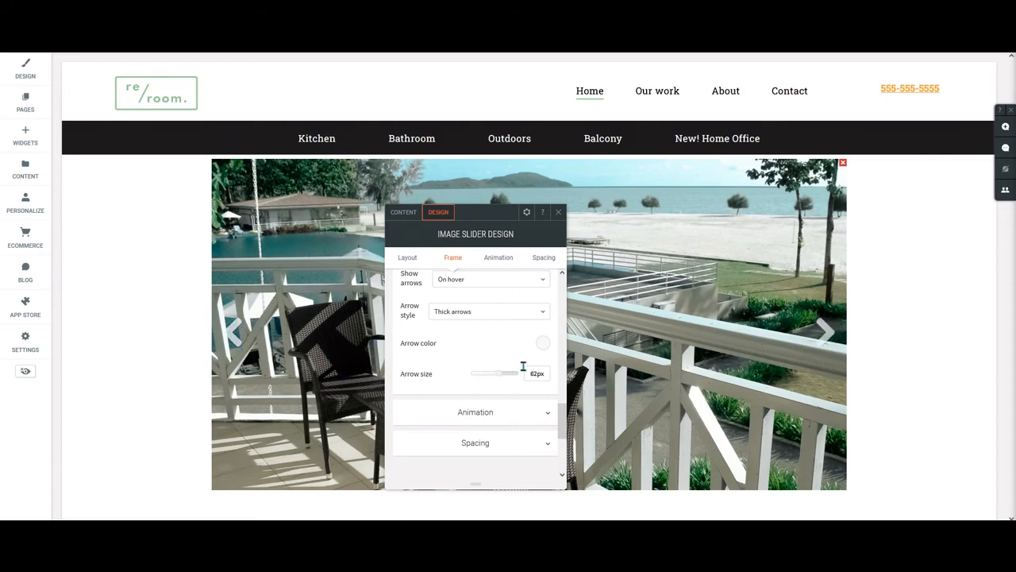
{"action": "left_click", "coordinate": [493, 377]}
Try Slide in from right as the slider's entrance animation and return the animation to None.
{"action": "scroll", "coordinate": [512, 343], "scroll_direction": "down", "scroll_amount": 2}
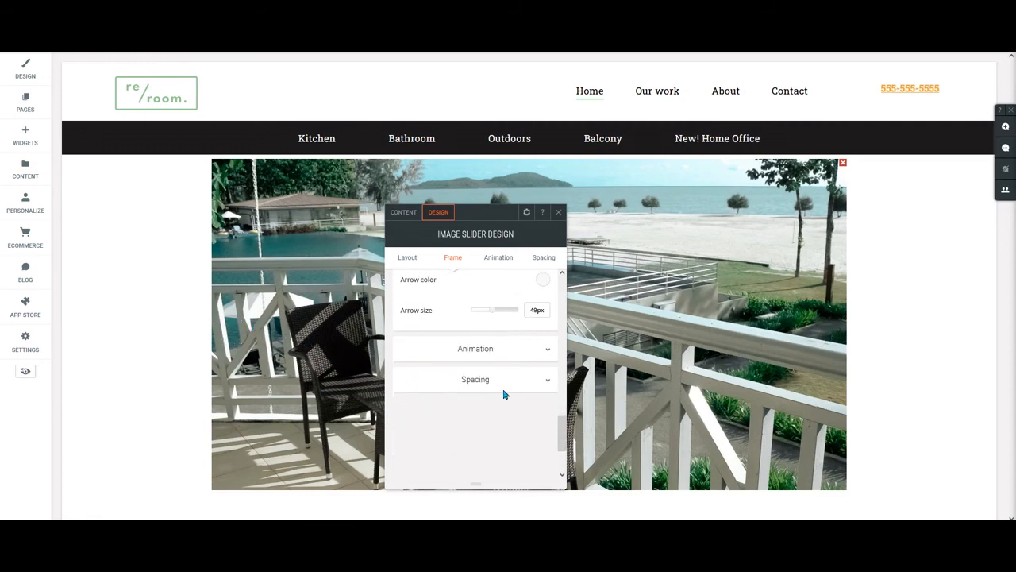
{"action": "left_click", "coordinate": [512, 351]}
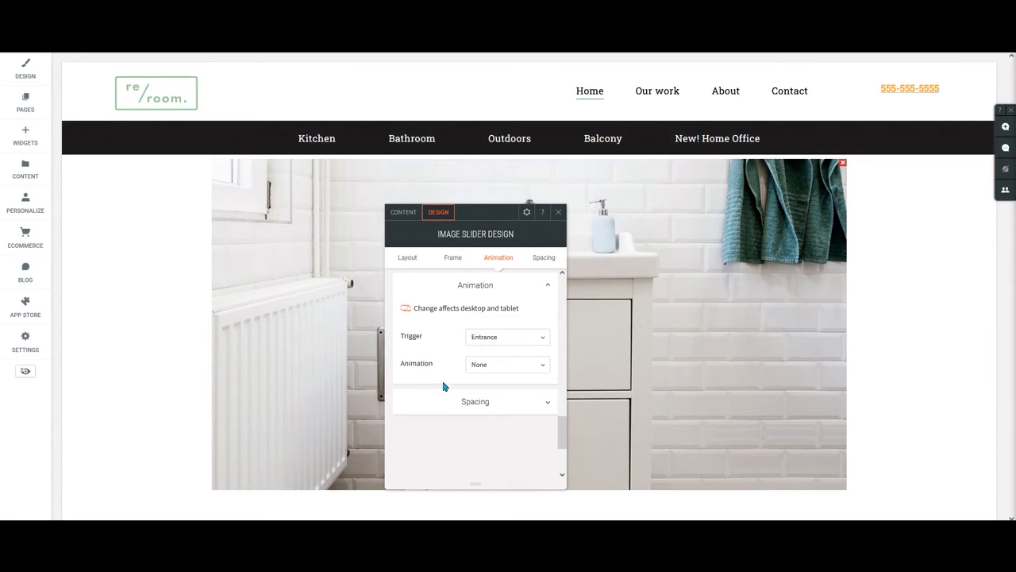
{"action": "left_click", "coordinate": [505, 367]}
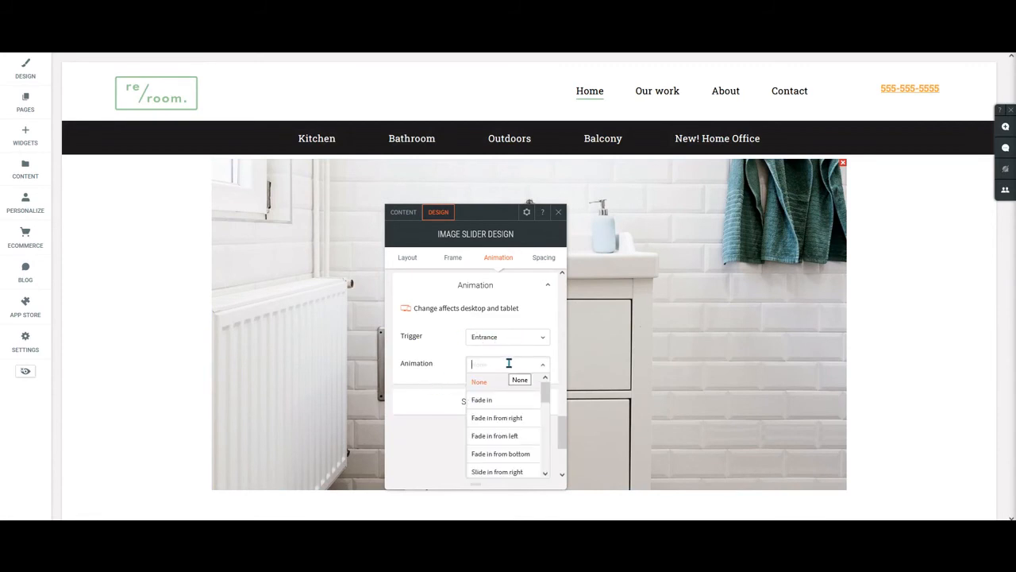
{"action": "left_click", "coordinate": [517, 472]}
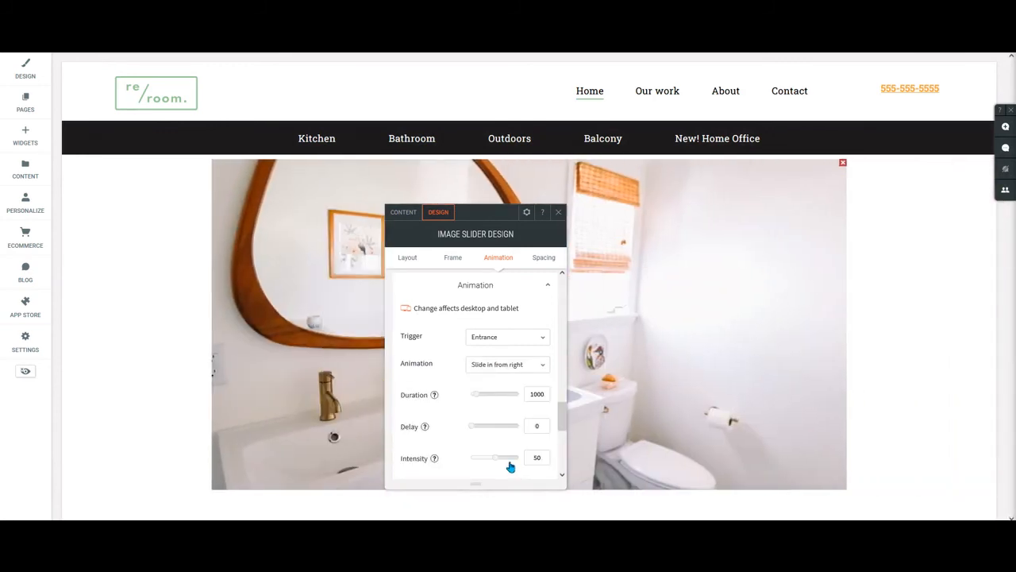
{"action": "left_click", "coordinate": [497, 365]}
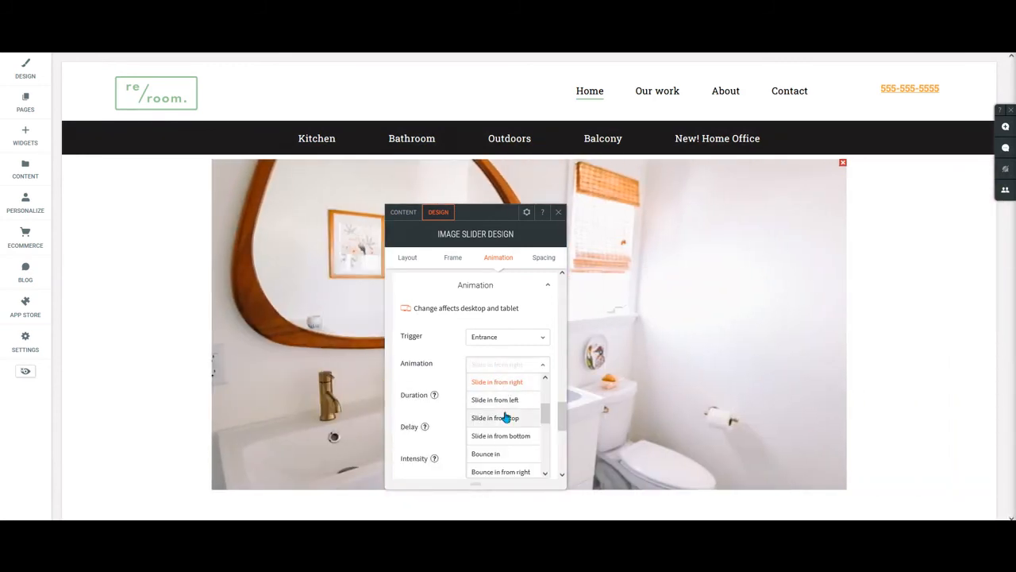
{"action": "left_click", "coordinate": [512, 399]}
{"action": "scroll", "coordinate": [512, 397], "scroll_direction": "up", "scroll_amount": 10}
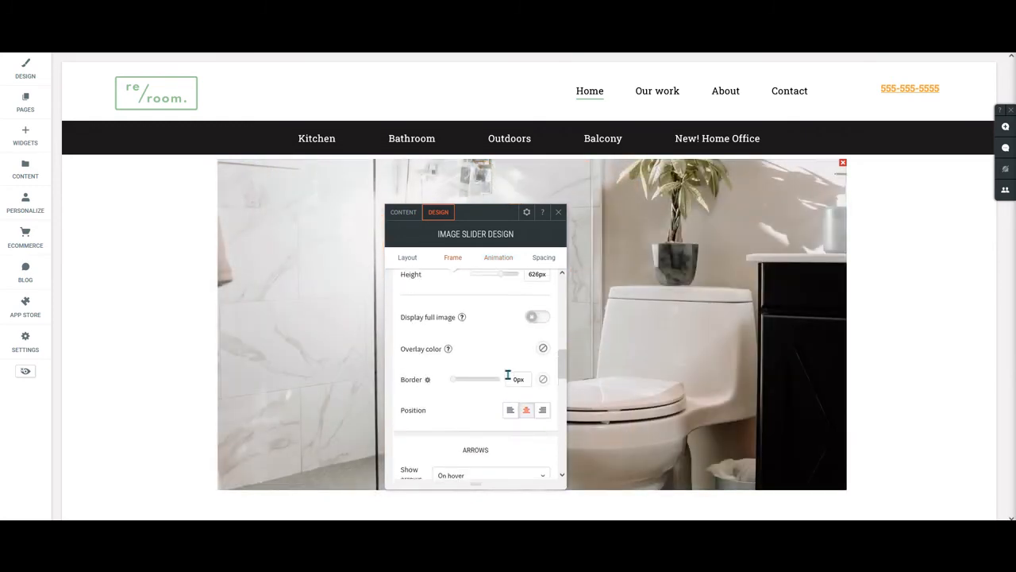
{"action": "scroll", "coordinate": [512, 405], "scroll_direction": "down", "scroll_amount": 3}
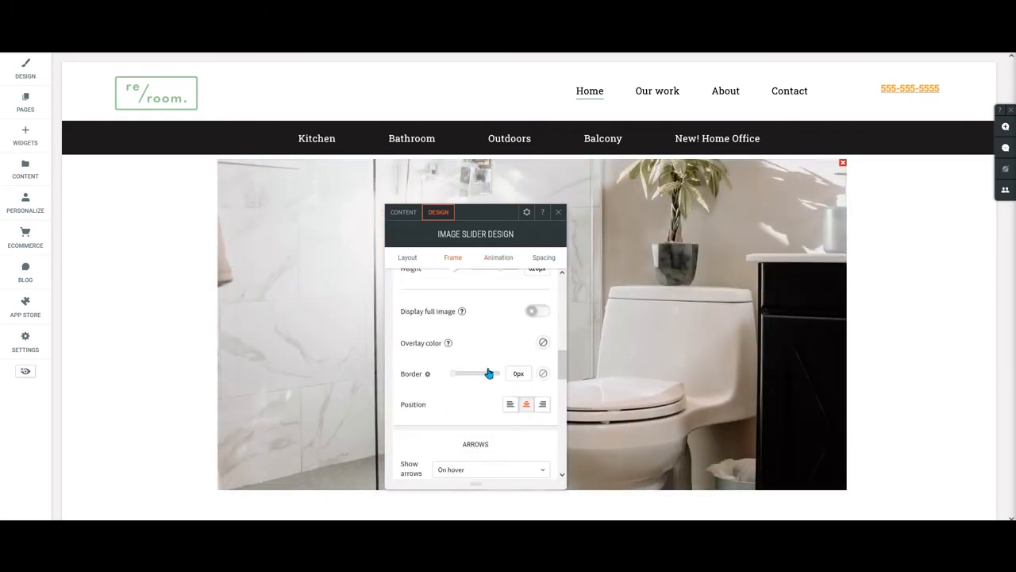
{"action": "scroll", "coordinate": [489, 373], "scroll_direction": "down", "scroll_amount": 10}
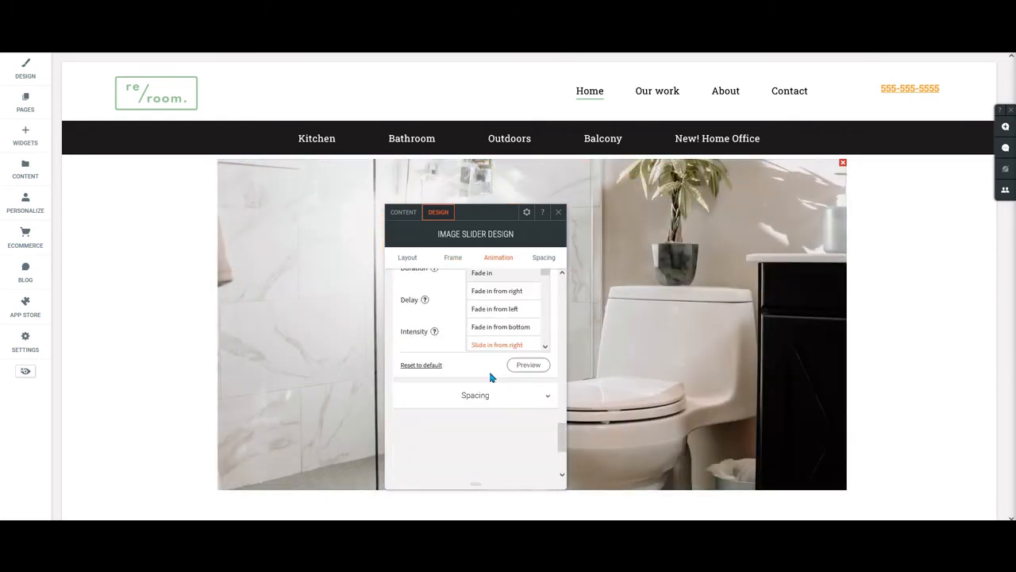
{"action": "scroll", "coordinate": [454, 390], "scroll_direction": "up", "scroll_amount": 2}
{"action": "left_click", "coordinate": [491, 325]}
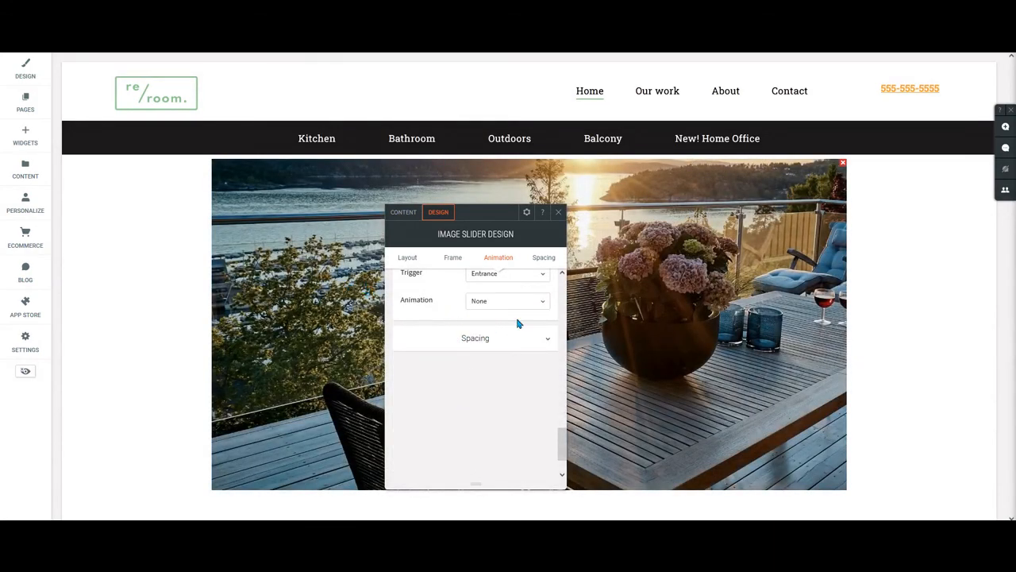
Keep Entrance as the slider's animation trigger and preview the Fade in from bottom animation.
{"action": "scroll", "coordinate": [521, 353], "scroll_direction": "up", "scroll_amount": 3}
{"action": "left_click", "coordinate": [513, 401]}
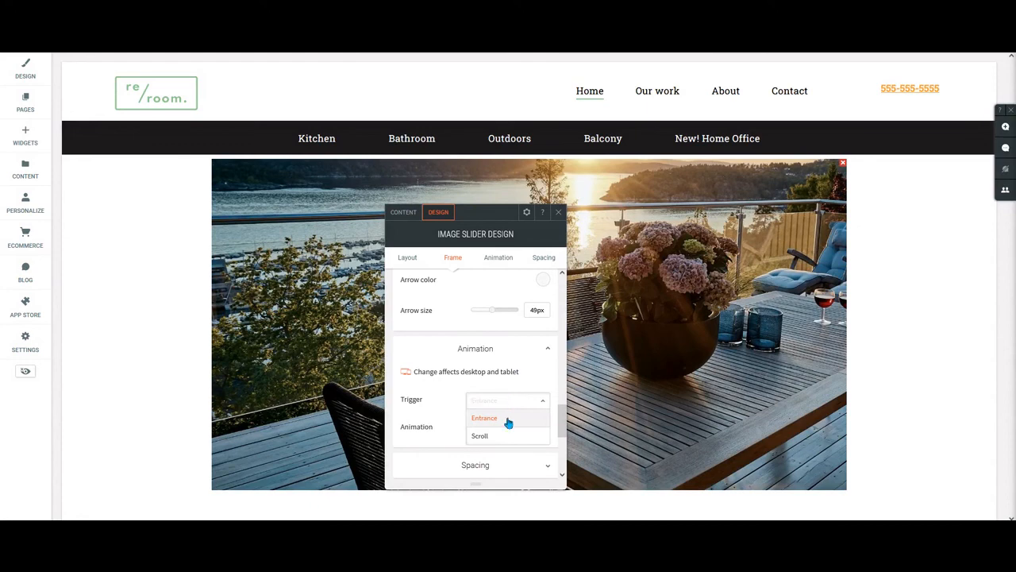
{"action": "left_click", "coordinate": [508, 417]}
{"action": "left_click", "coordinate": [502, 428]}
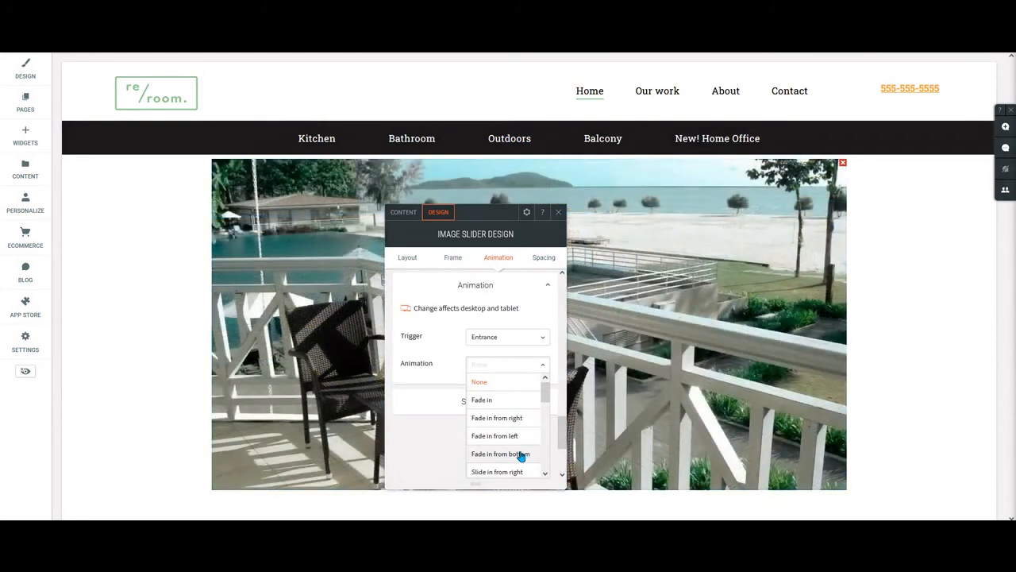
{"action": "left_click", "coordinate": [519, 456]}
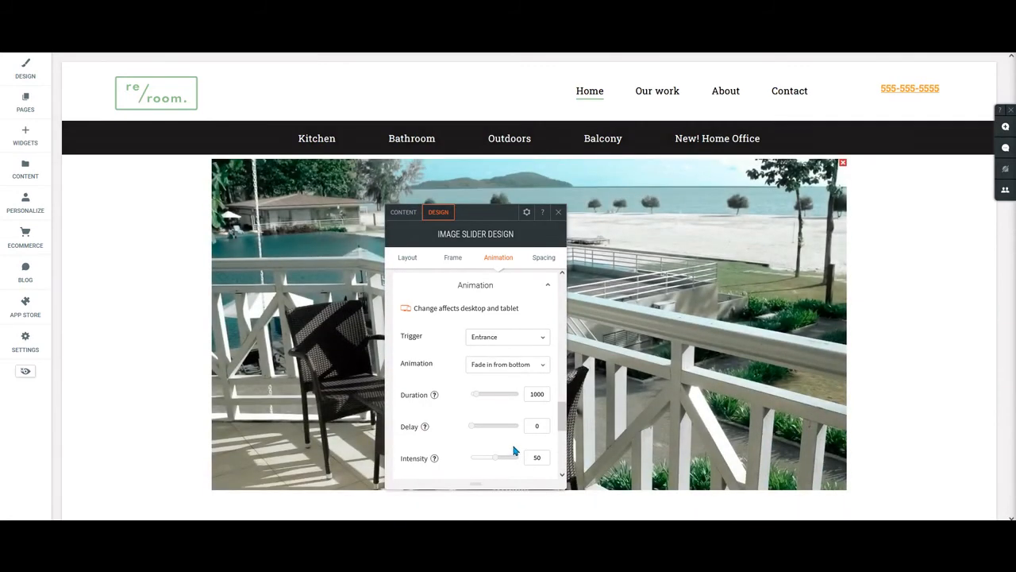
Move the design window off most of the slider, preview the Bounce in entrance animation, and return the animation to None.
{"action": "left_click_drag", "start_coordinate": [476, 212], "coordinate": [160, 157]}
{"action": "left_click", "coordinate": [203, 309]}
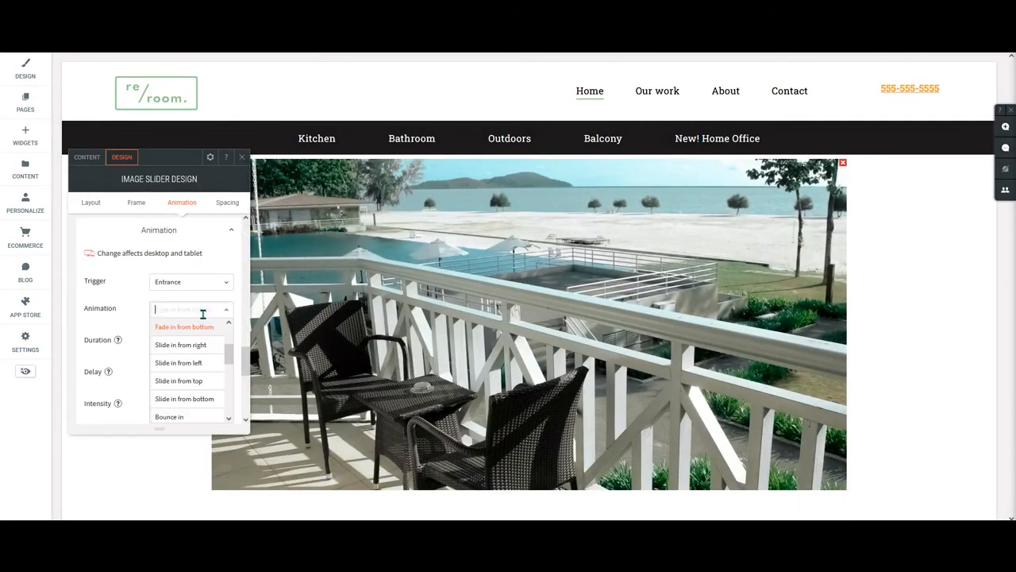
{"action": "scroll", "coordinate": [188, 377], "scroll_direction": "down", "scroll_amount": 2}
{"action": "left_click", "coordinate": [182, 362]}
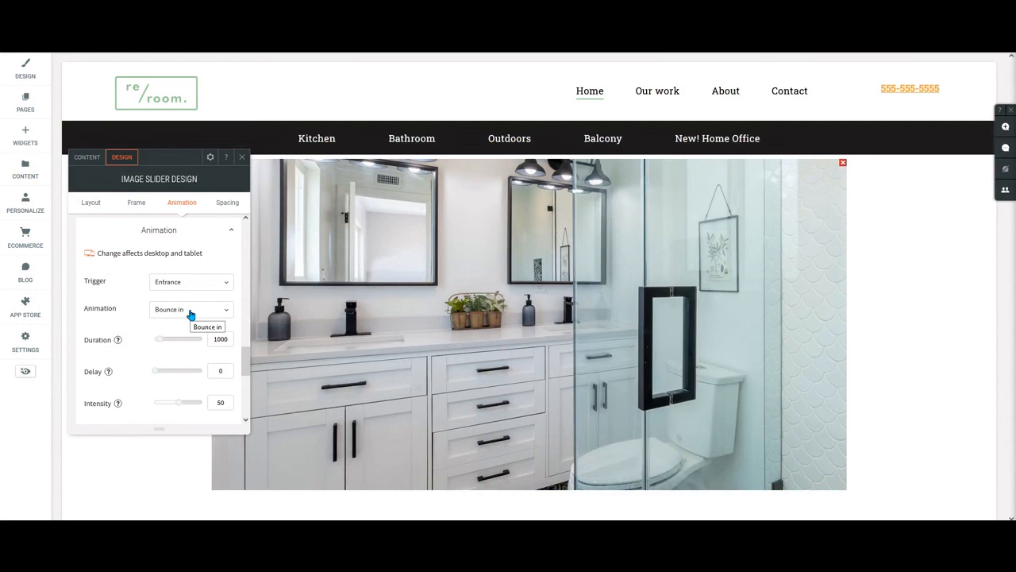
{"action": "left_click", "coordinate": [190, 315]}
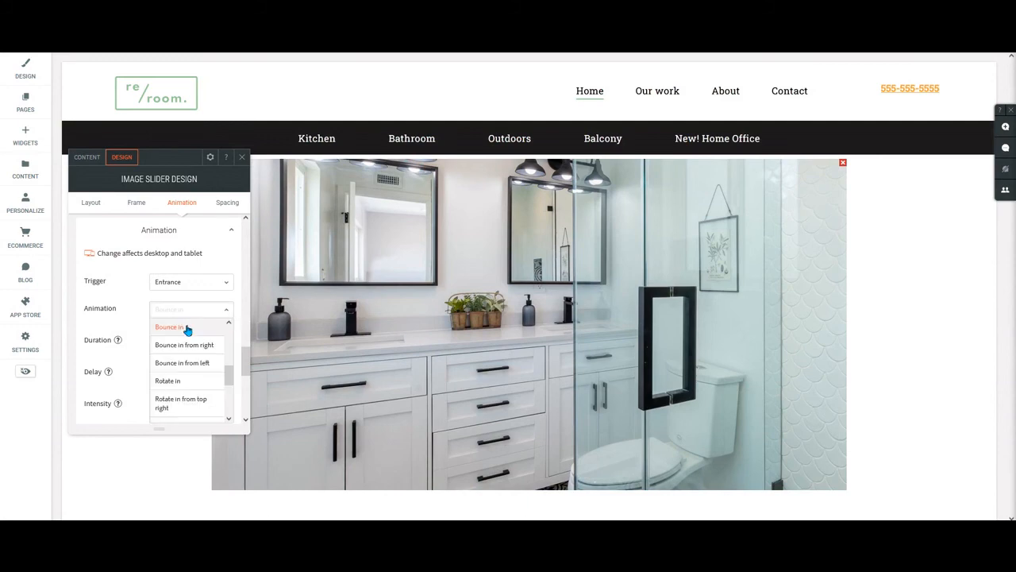
{"action": "scroll", "coordinate": [189, 335], "scroll_direction": "up", "scroll_amount": 5}
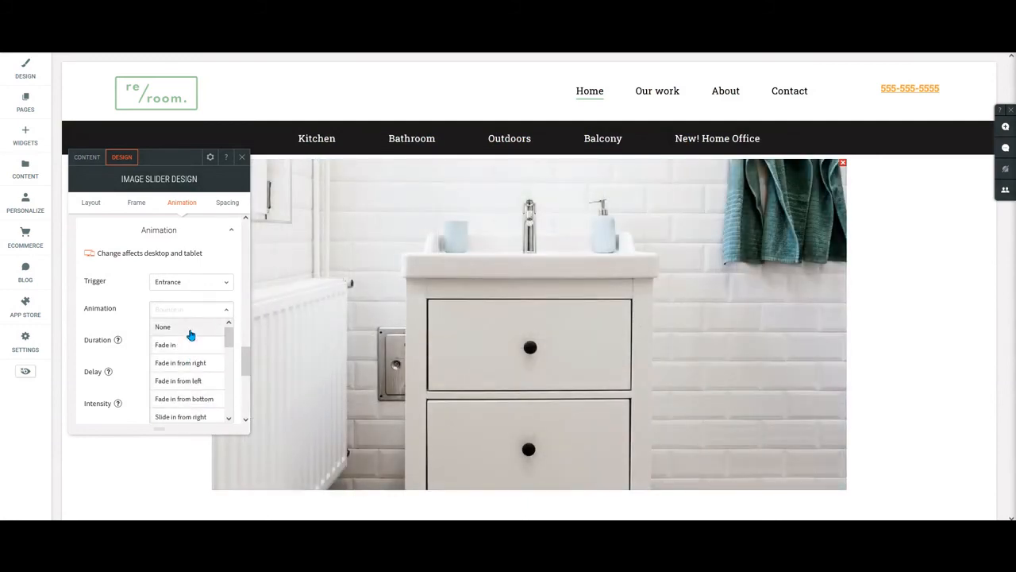
{"action": "left_click", "coordinate": [184, 330]}
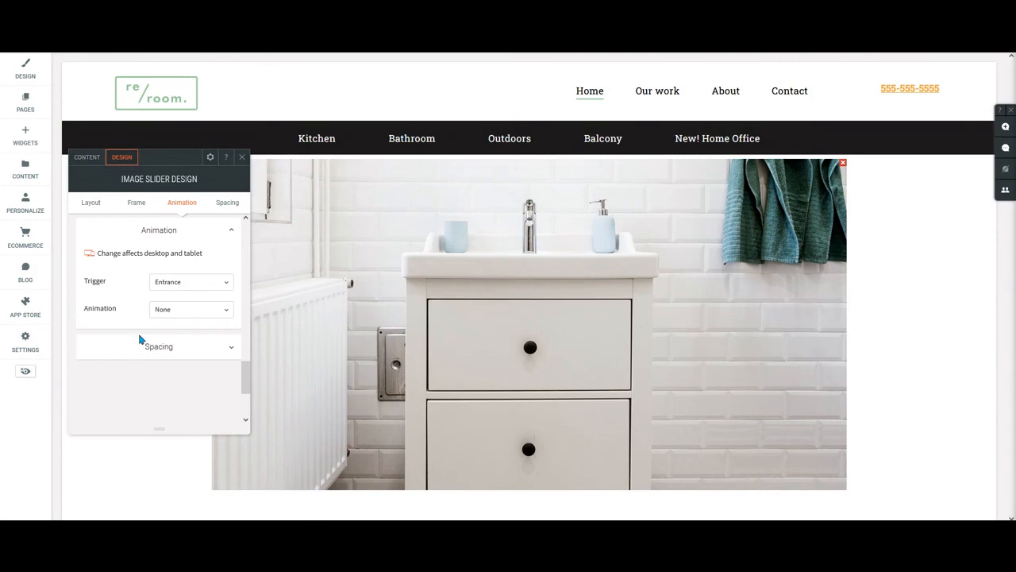
Try a left outer margin of 150px in the image slider's spacing settings.
{"action": "left_click", "coordinate": [145, 352]}
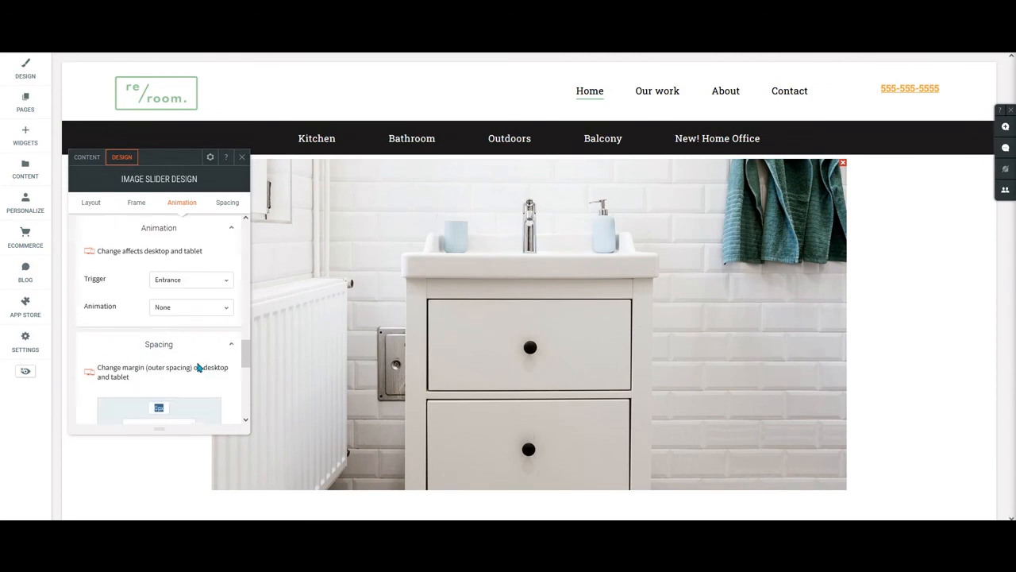
{"action": "scroll", "coordinate": [198, 363], "scroll_direction": "down", "scroll_amount": 1}
{"action": "scroll", "coordinate": [200, 363], "scroll_direction": "down", "scroll_amount": 1}
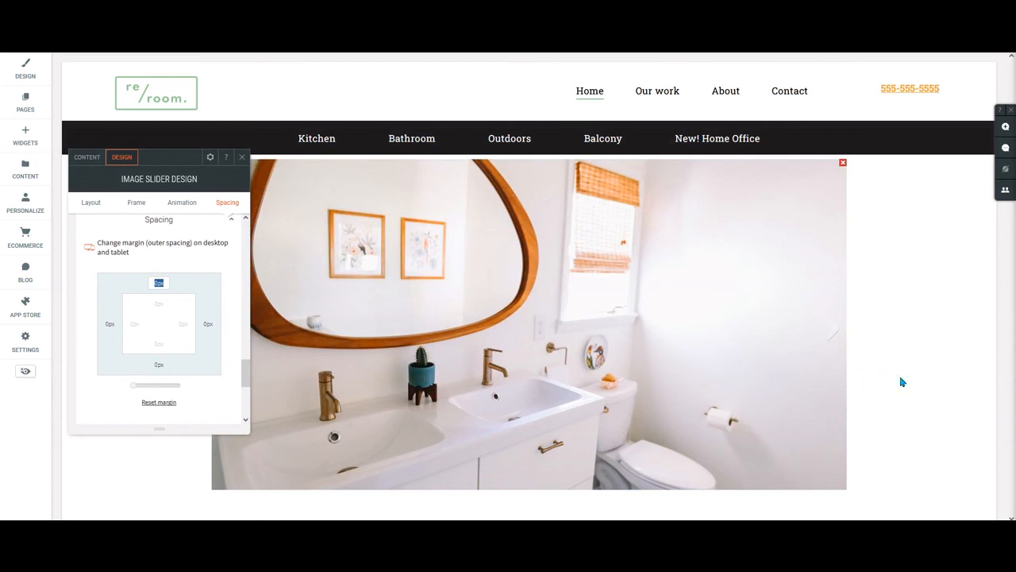
{"action": "left_click", "coordinate": [110, 324]}
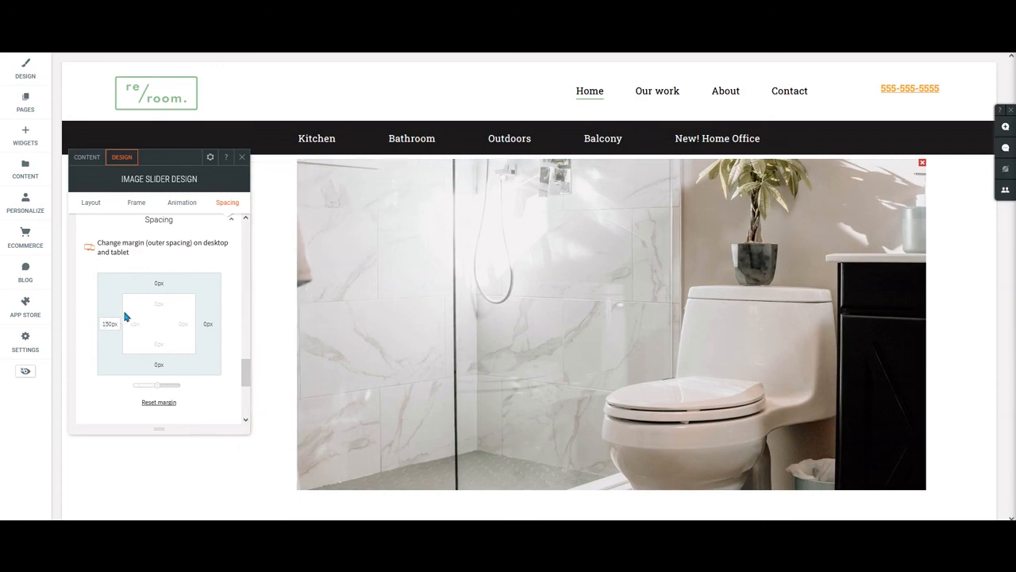
Set the slider's left outer margin to 0px and close the slider design window.
{"action": "double_click", "coordinate": [109, 324]}
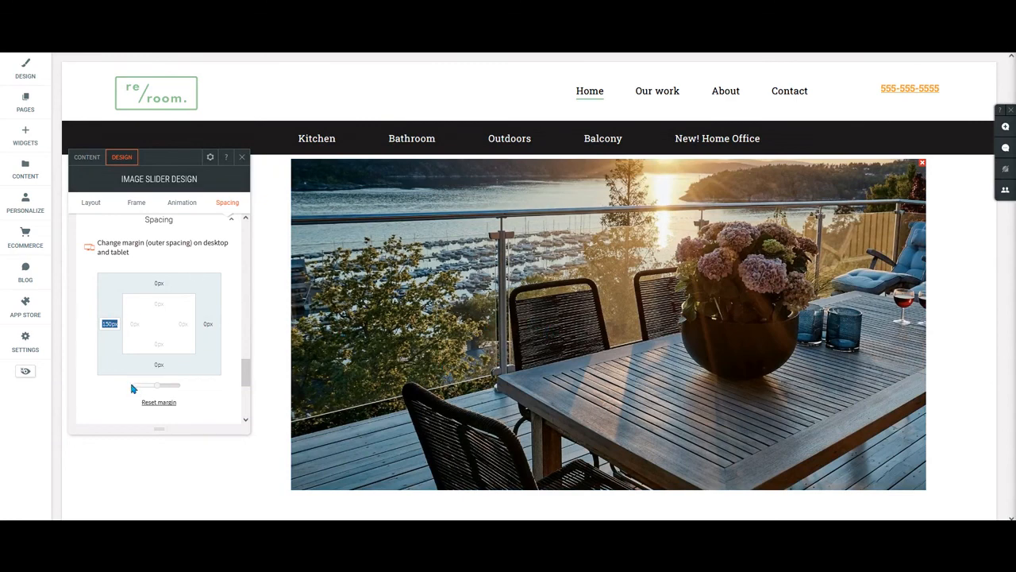
{"action": "type", "text": "0"}
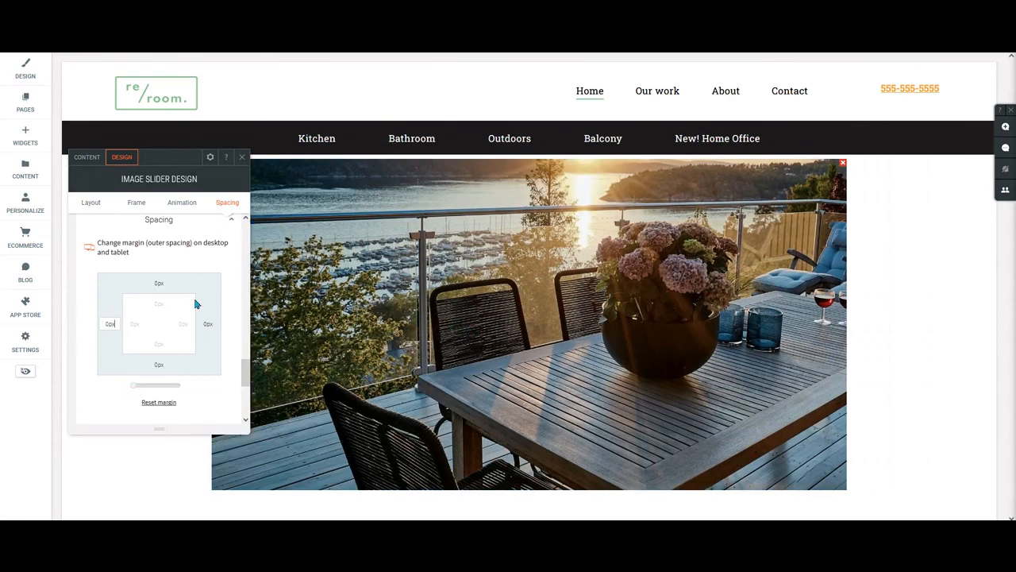
{"action": "scroll", "coordinate": [149, 307], "scroll_direction": "down", "scroll_amount": 2}
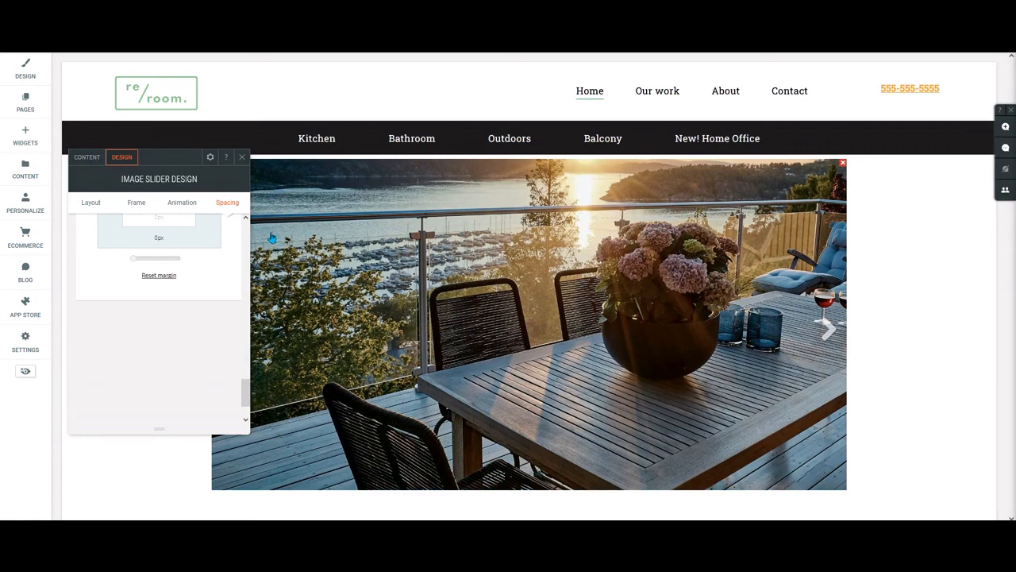
{"action": "left_click", "coordinate": [242, 158]}
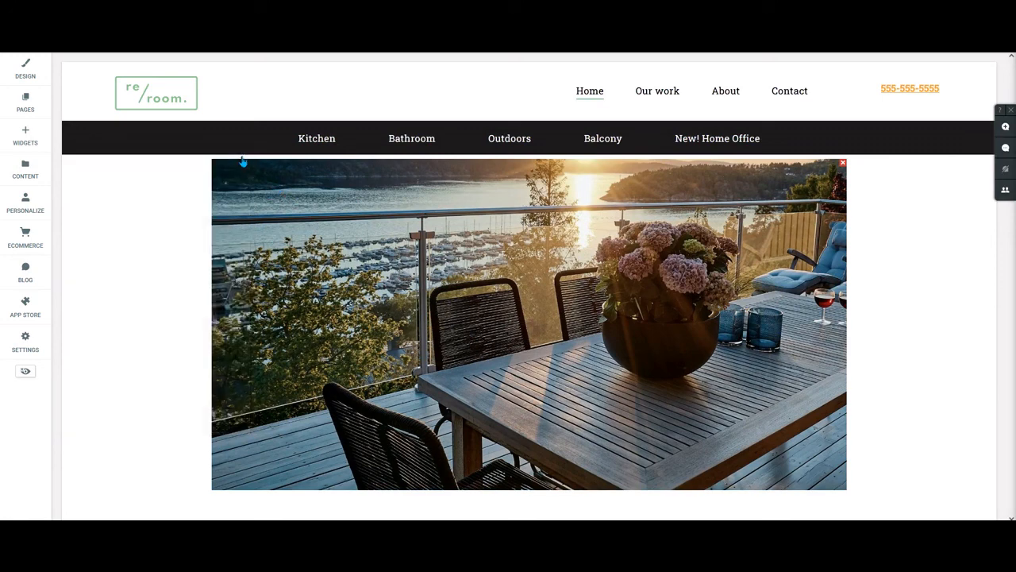